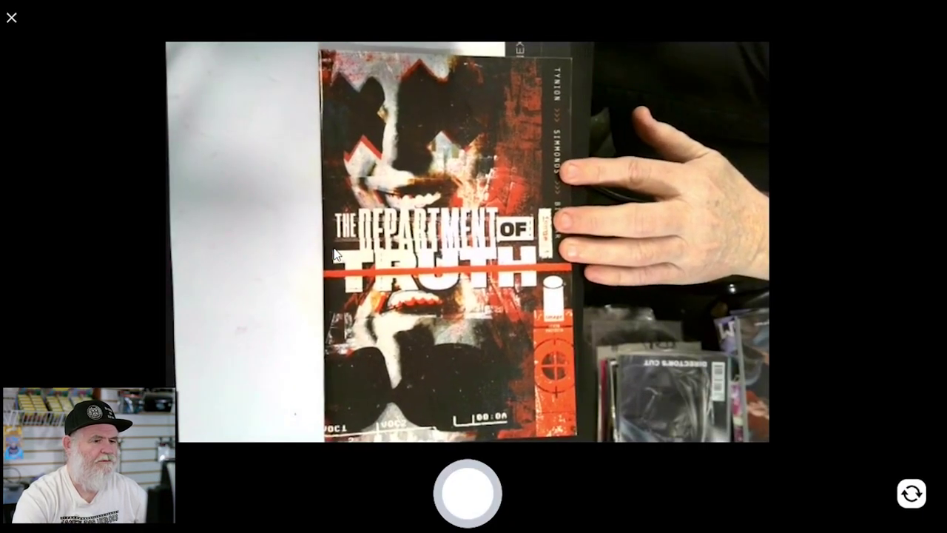
Step: Take a webcam photo of The Department of Truth comic cover
click(463, 503)
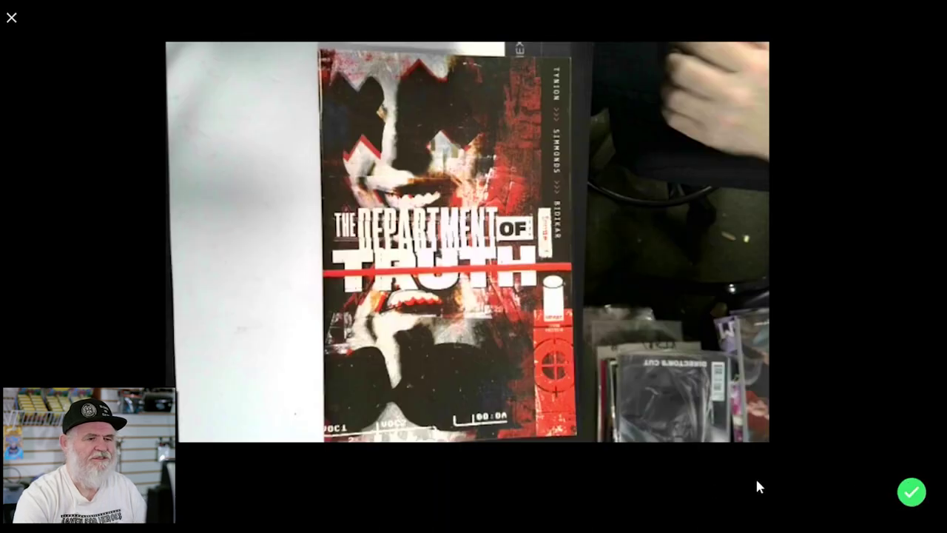
Step: Attach the cover photo and title the listing 'DEPARTMENT OF TRUTH #1'
click(911, 494)
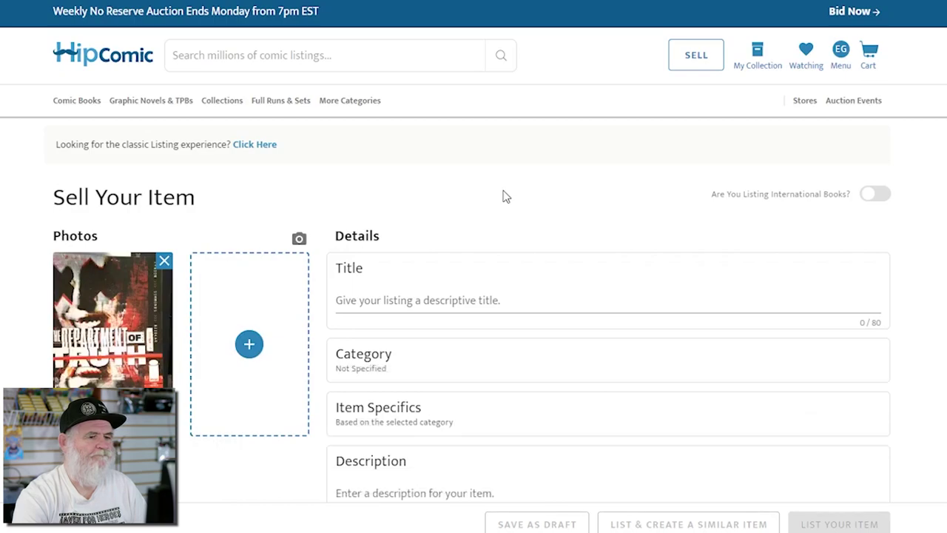
click(419, 302)
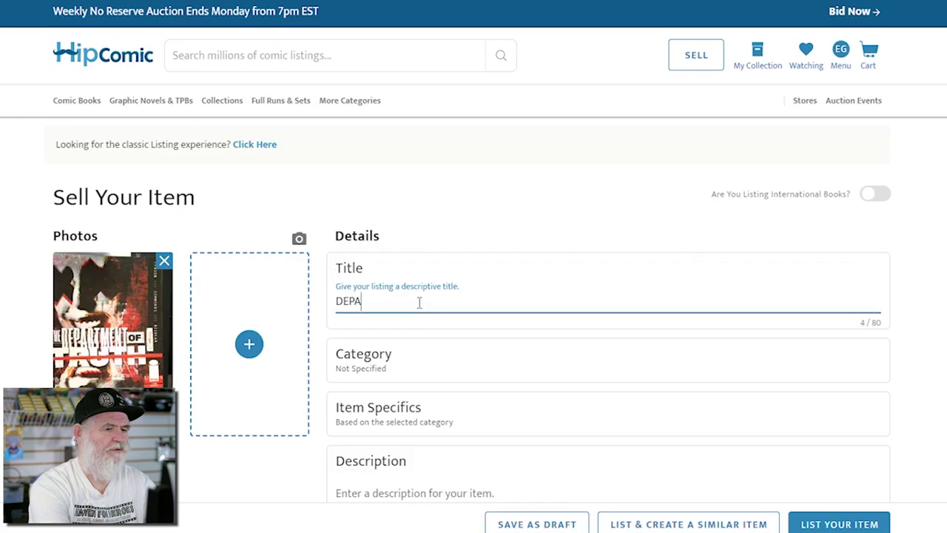
text(DEPARTMENT OF TRUTH #1)
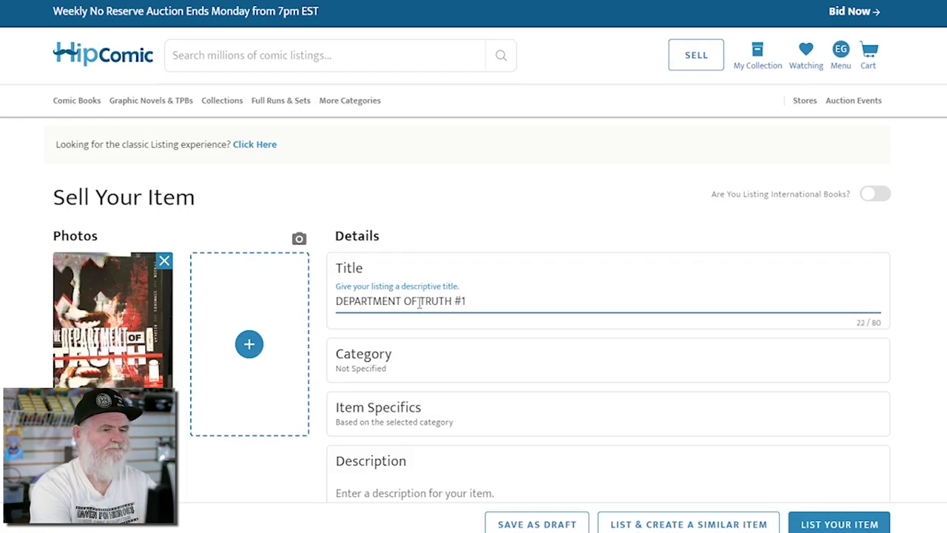
key(Tab)
Step: Categorise the listing under Comic Books > Modern Age (1992-Now)
click(528, 366)
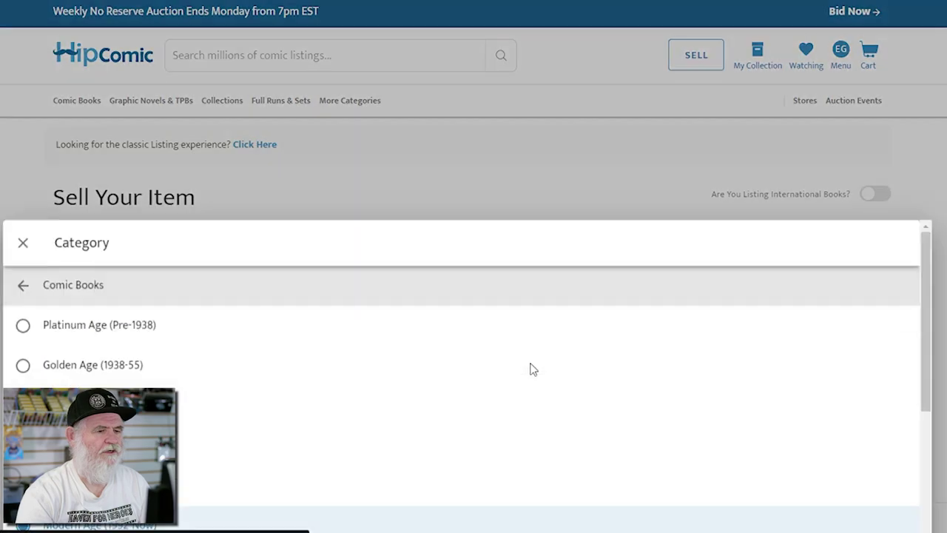
click(51, 175)
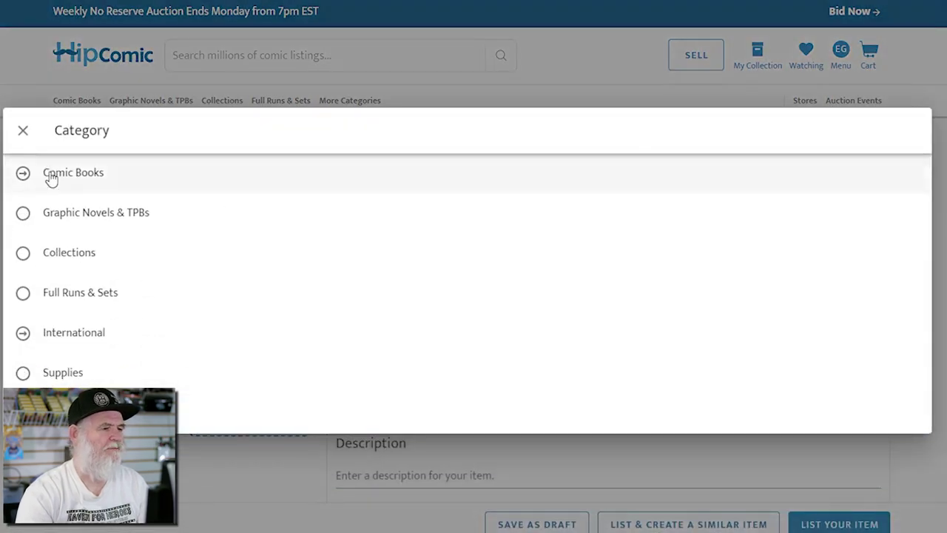
click(51, 177)
click(88, 413)
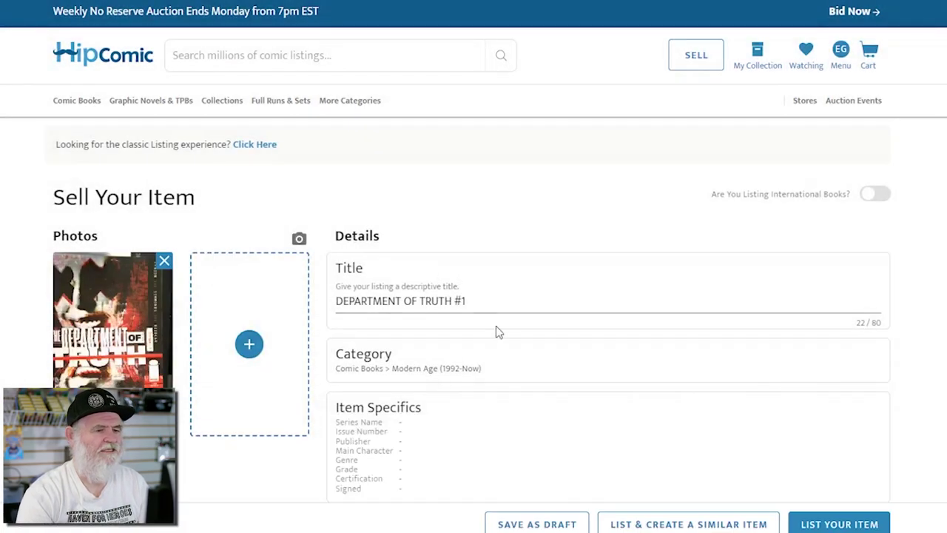
scroll(495, 325, down, 2)
click(404, 284)
Step: Set series DEPARTMENT OF TRUTH, issue 1, and extend the title with 'SIXTH PRINTING'
click(418, 300)
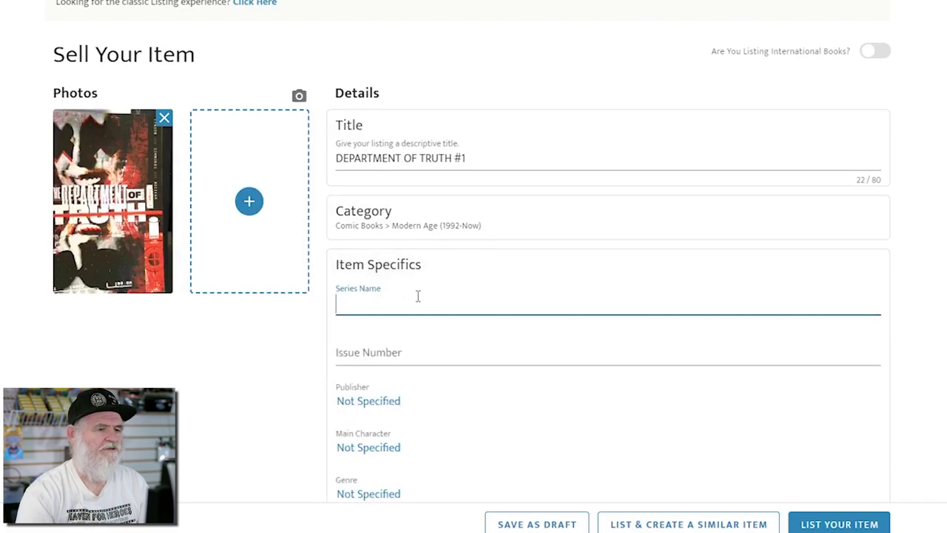
text(DEPARTMENT OF TRUTH)
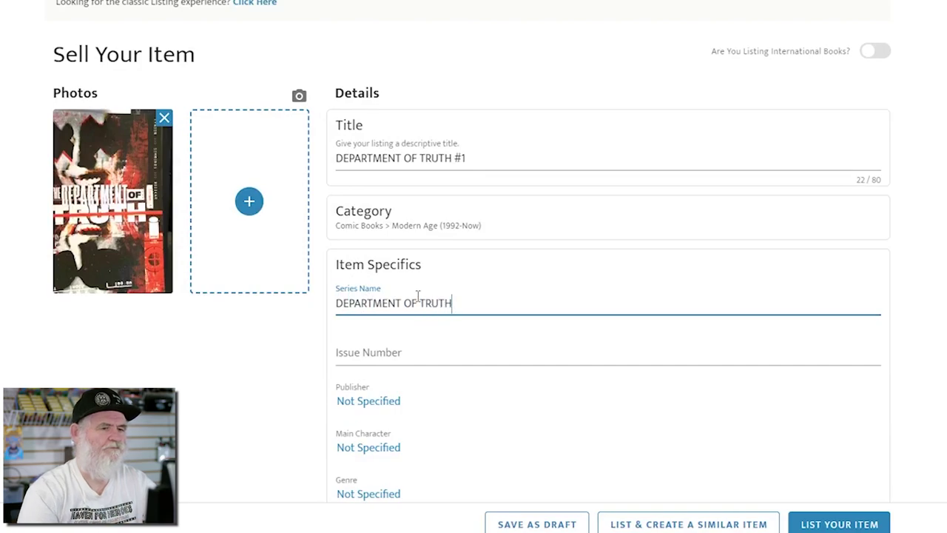
click(519, 157)
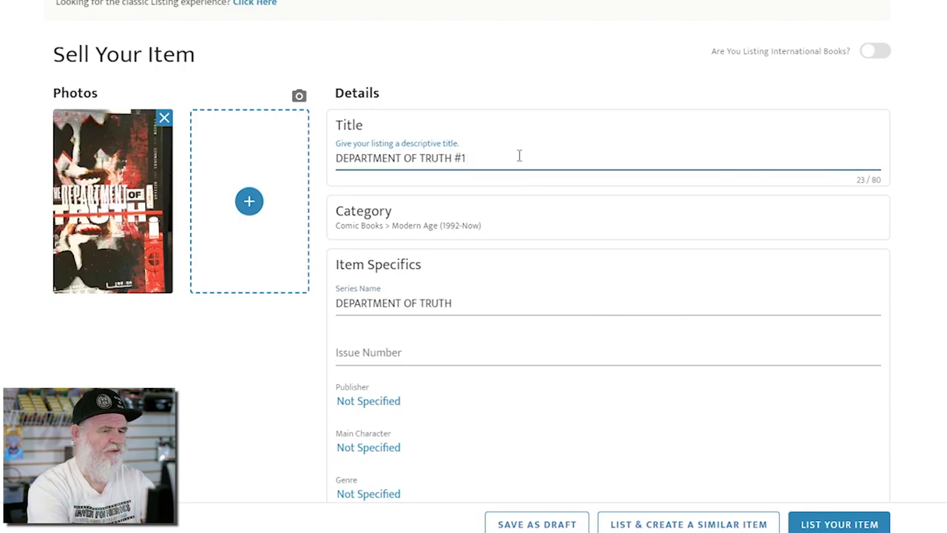
text(SIXTH PRINTING)
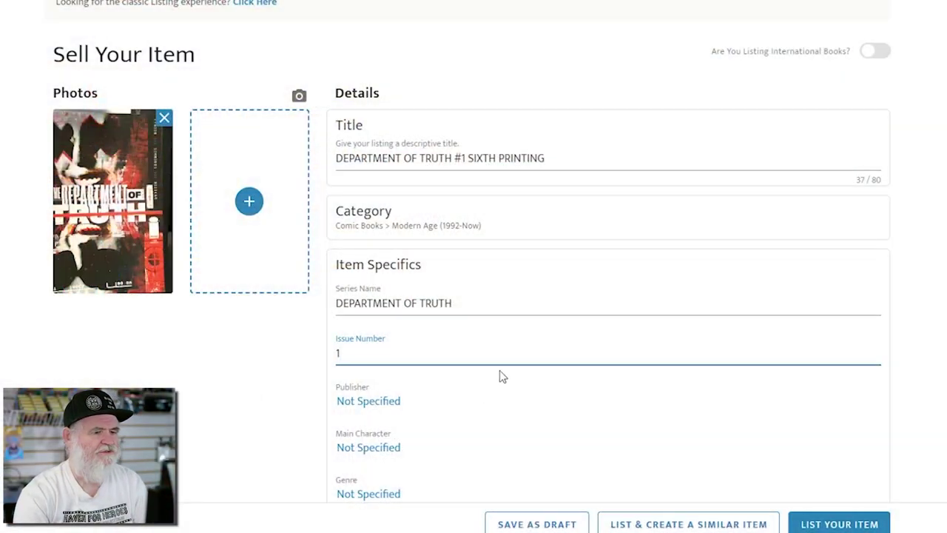
click(385, 261)
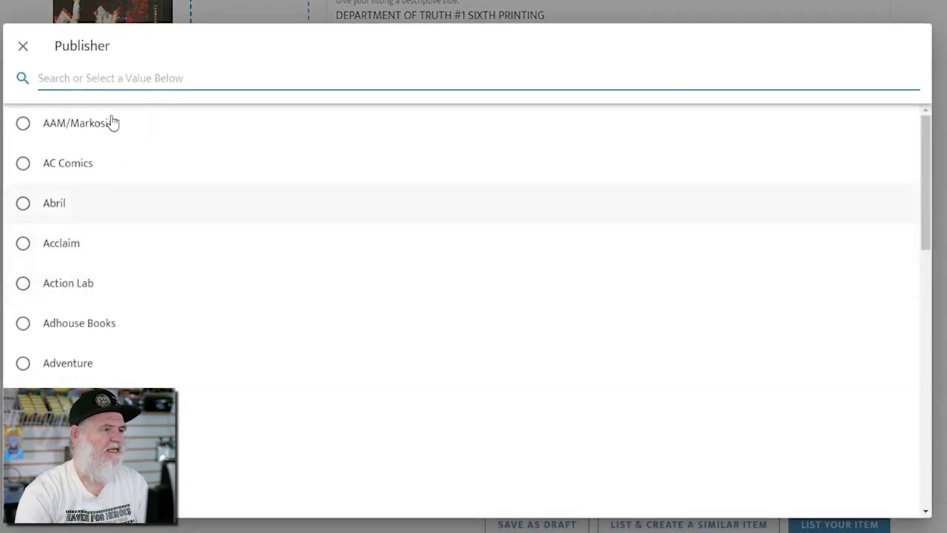
Step: Search the publishers for 'IMA' and set the publisher to Image Comics
text(i)
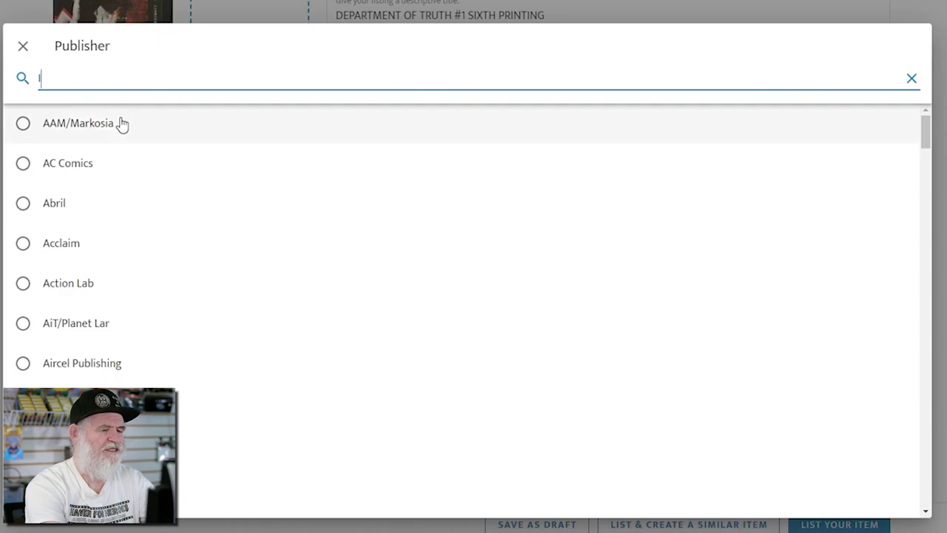
text(MA)
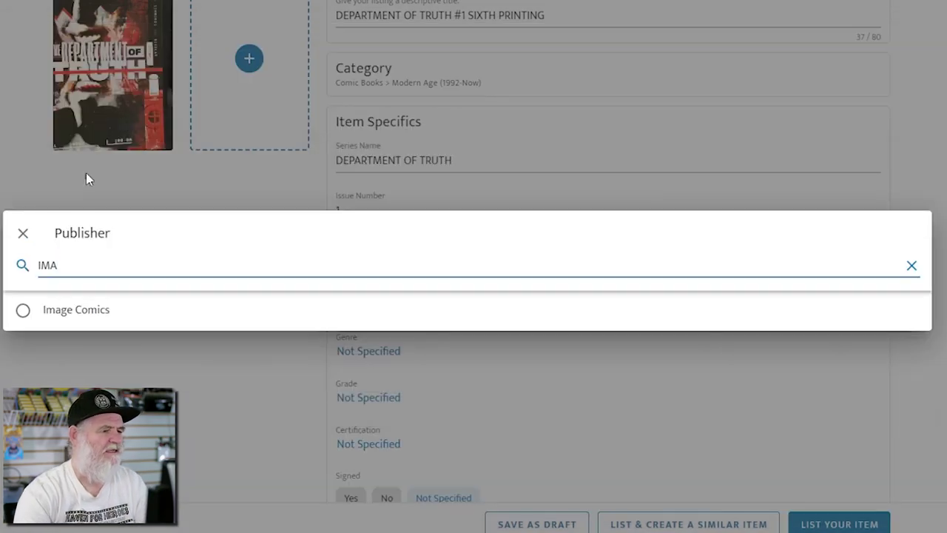
click(52, 312)
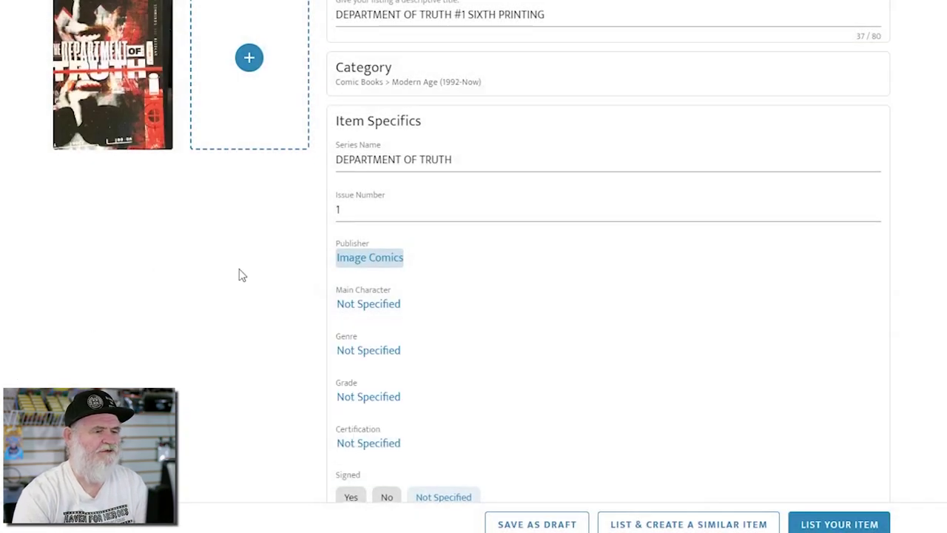
scroll(239, 274, down, 1)
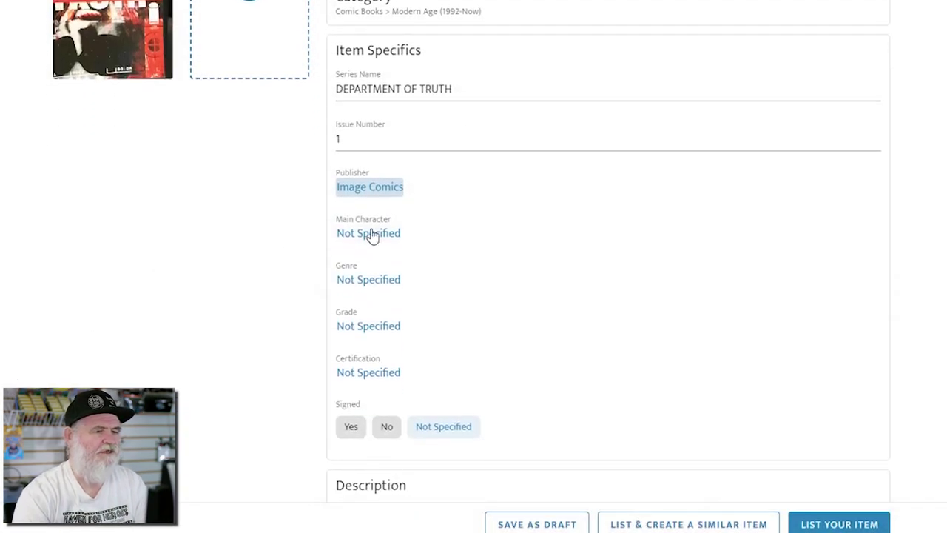
Step: Set the listing's genre to Horror & Sci-Fi
click(373, 286)
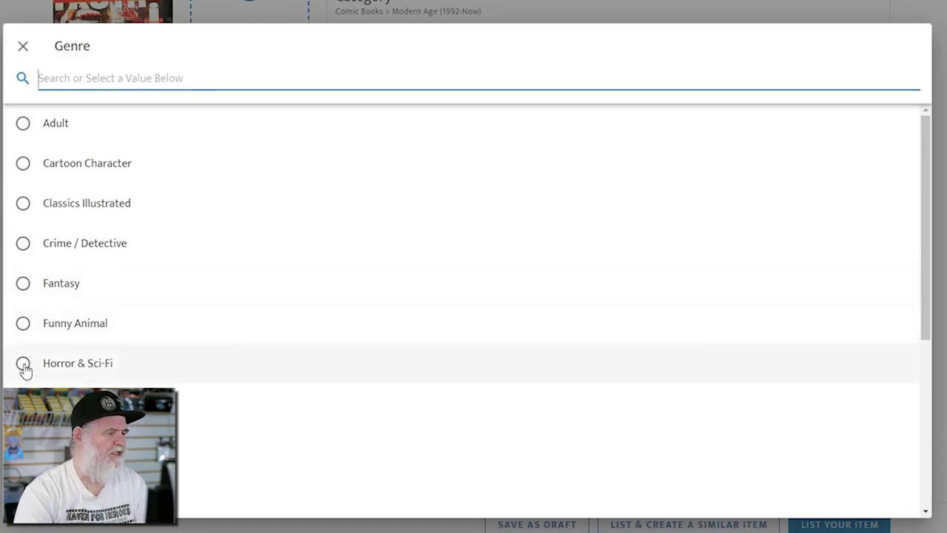
scroll(195, 345, down, 3)
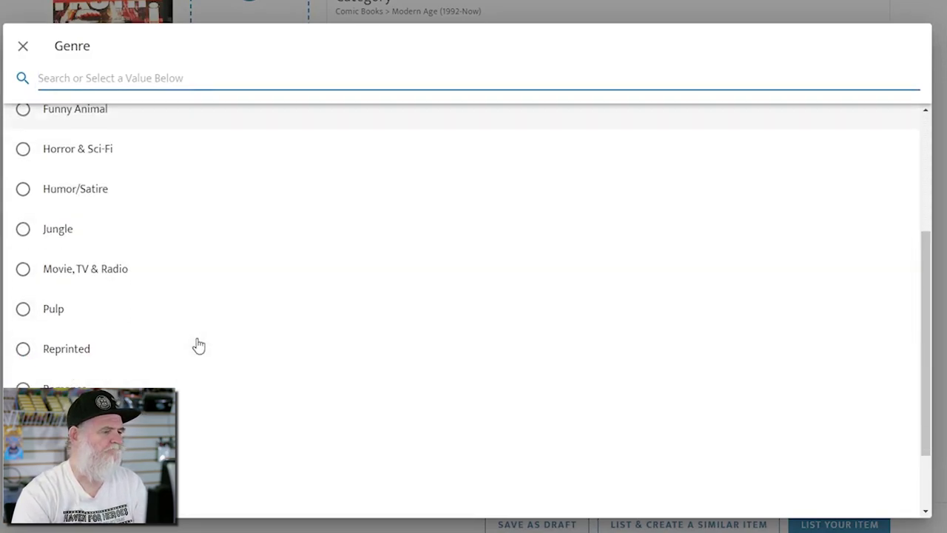
scroll(196, 343, down, 1)
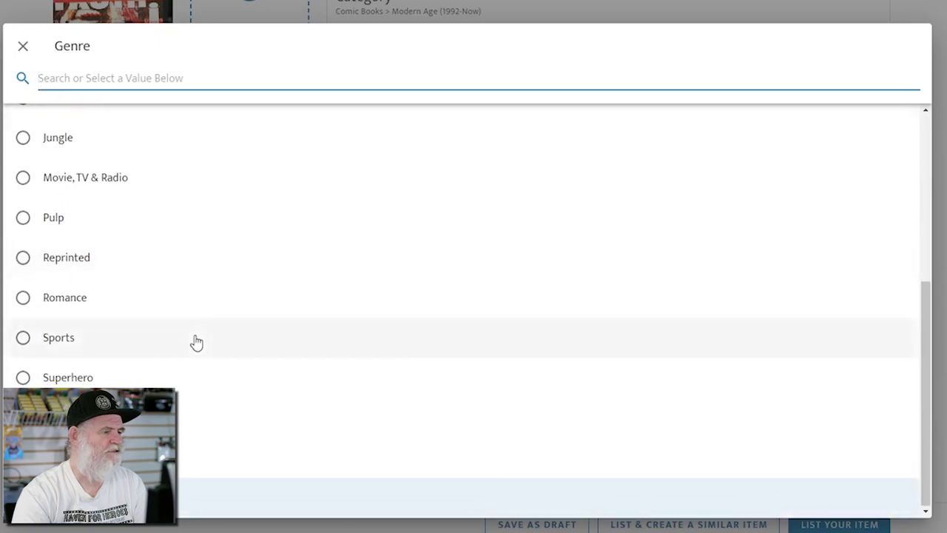
scroll(185, 375, up, 4)
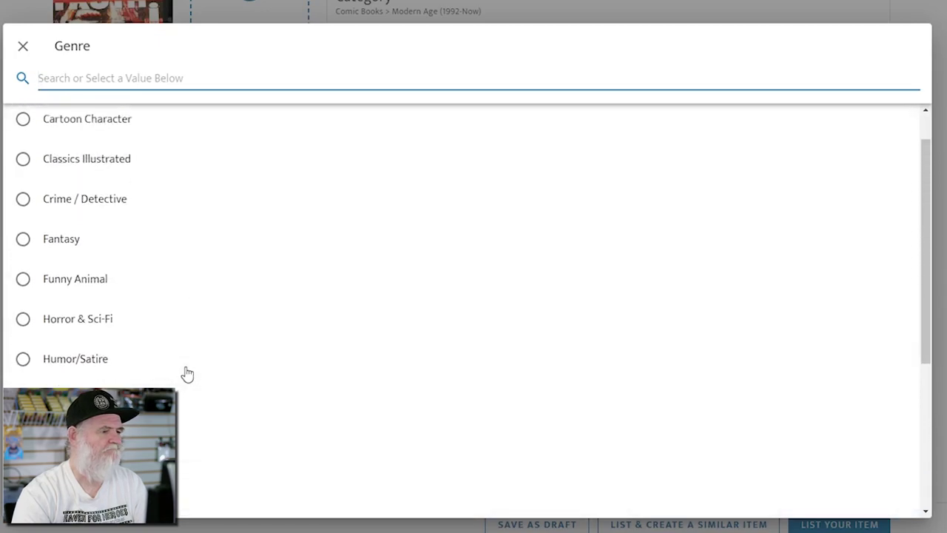
scroll(186, 374, up, 1)
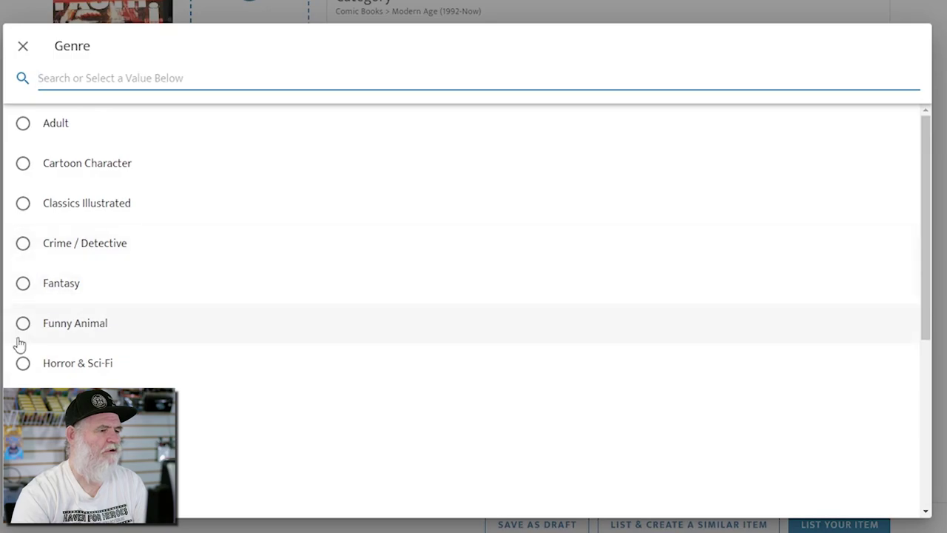
click(23, 366)
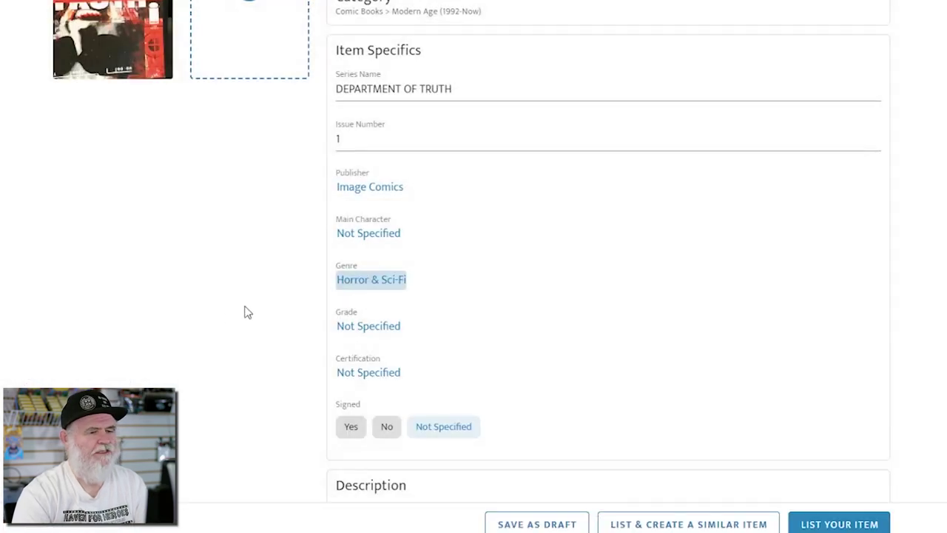
scroll(267, 306, down, 3)
scroll(256, 301, down, 2)
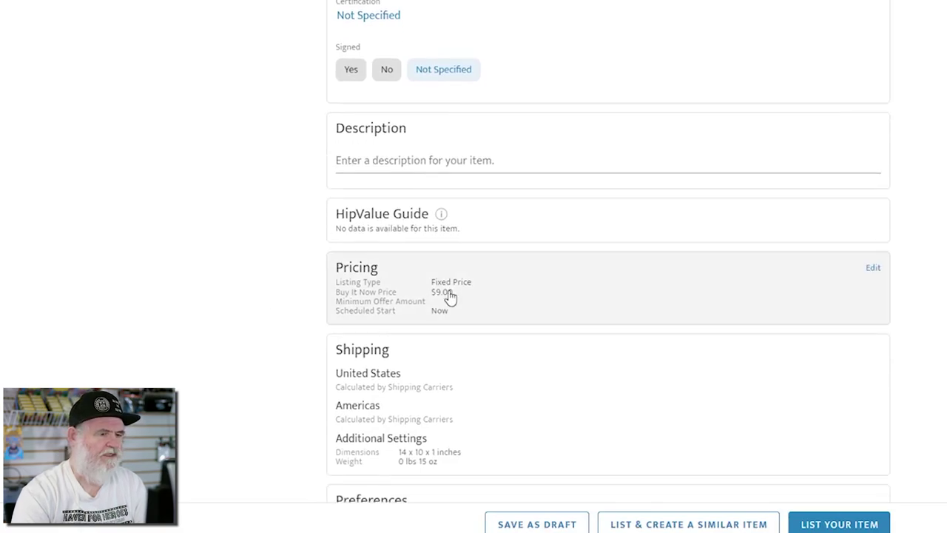
Step: Change the fixed price from 9.00 to 4
click(768, 277)
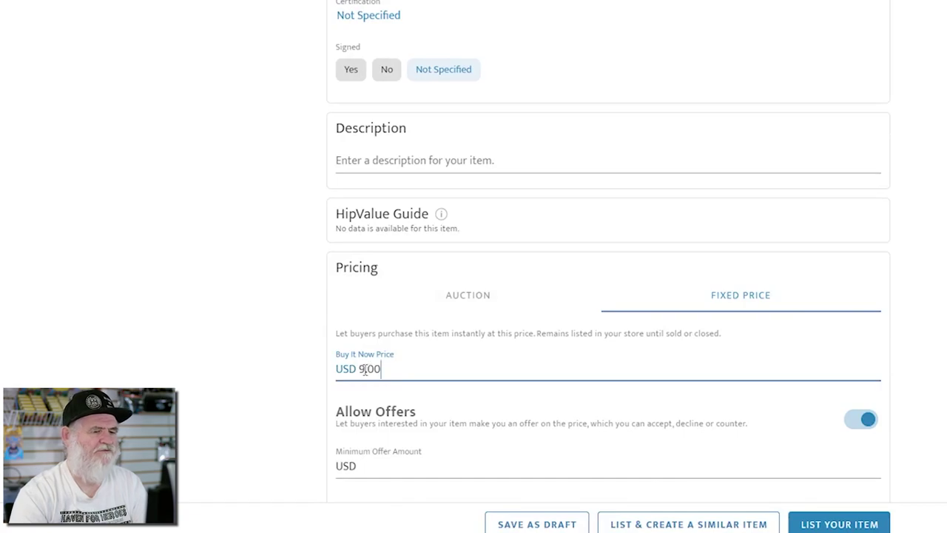
drag(370, 372, 410, 372)
text(4)
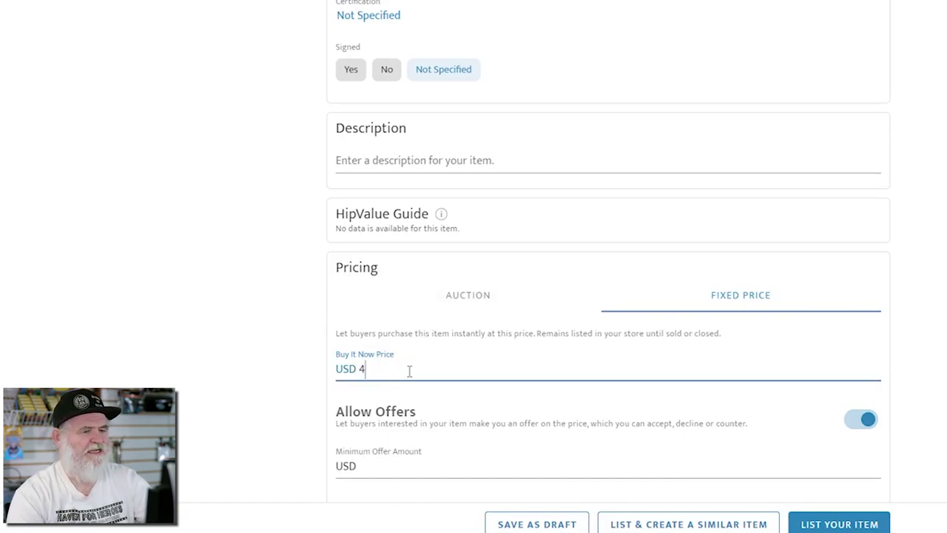
scroll(464, 360, down, 3)
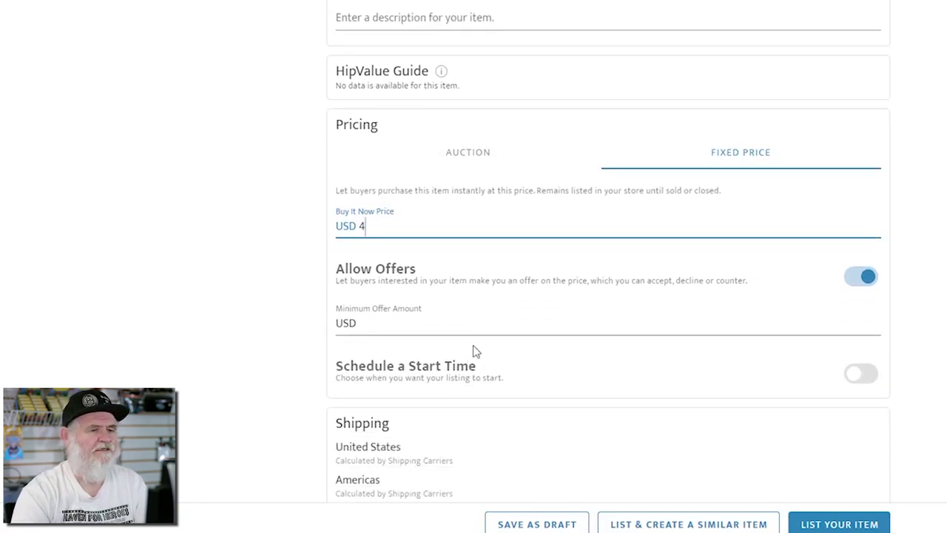
scroll(550, 348, down, 2)
scroll(562, 429, down, 1)
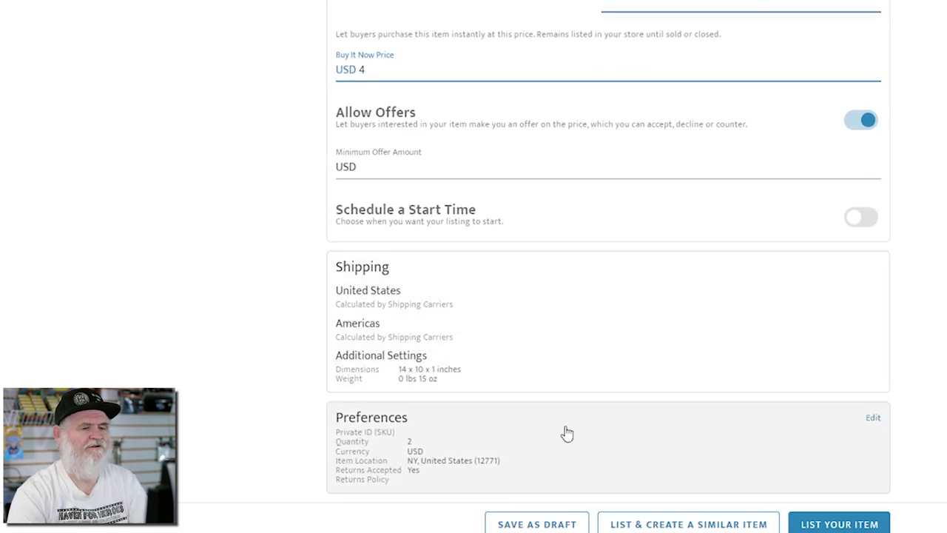
Step: Lower the quantity from 2 to 1 and publish the listing
click(584, 454)
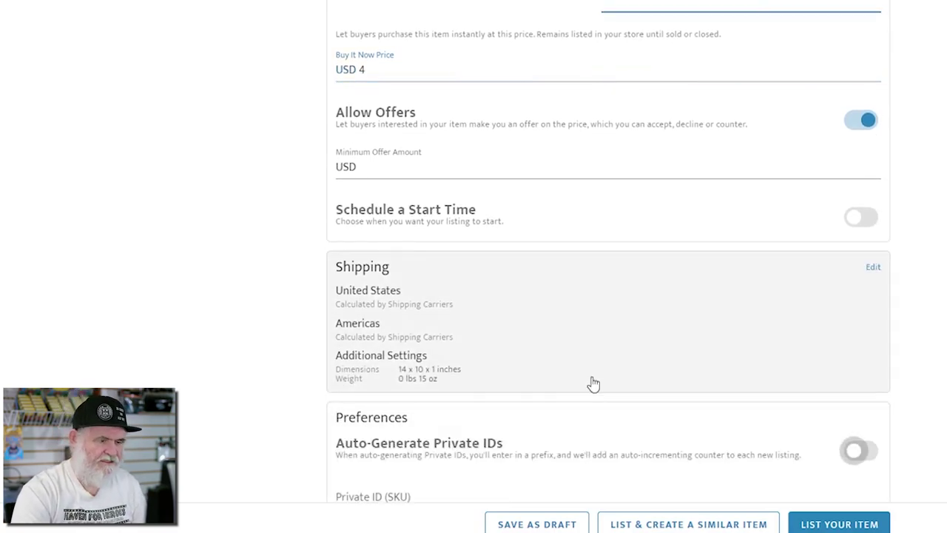
scroll(592, 383, down, 3)
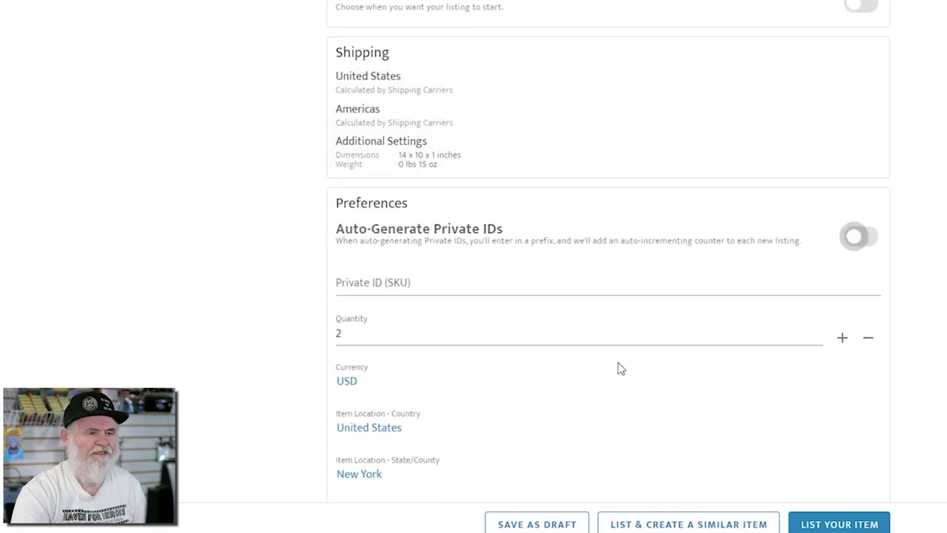
click(866, 341)
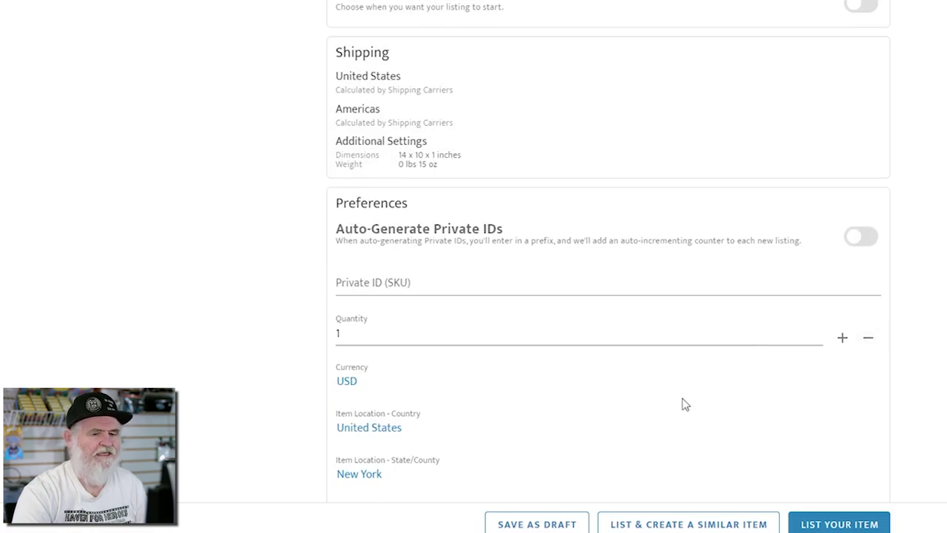
click(840, 525)
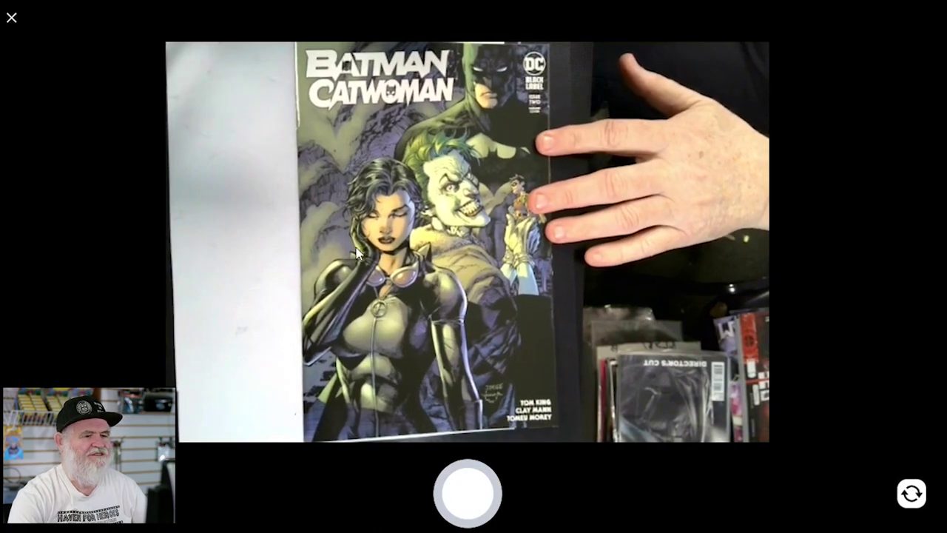
Step: Photograph the Batman/Catwoman cover, delete the first shot, and retake it twice
click(468, 494)
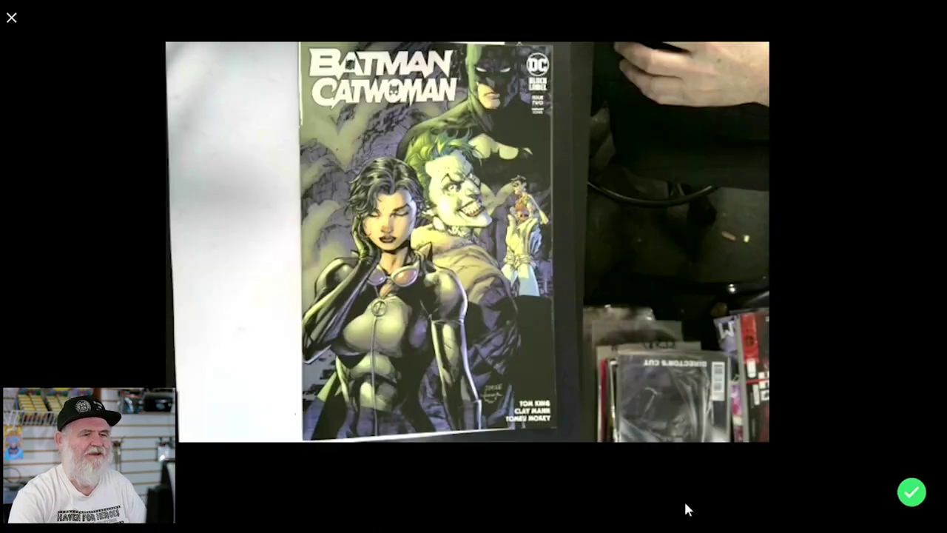
click(911, 492)
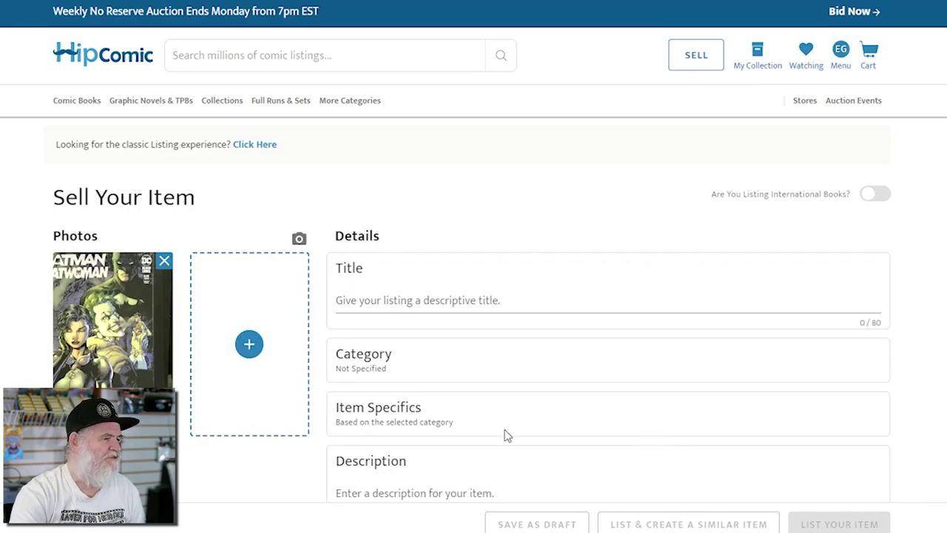
click(166, 263)
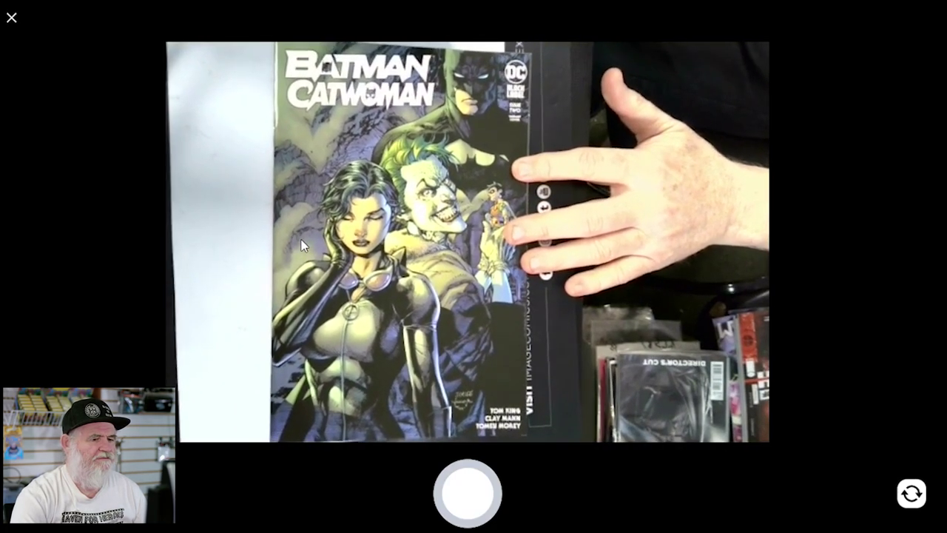
click(477, 490)
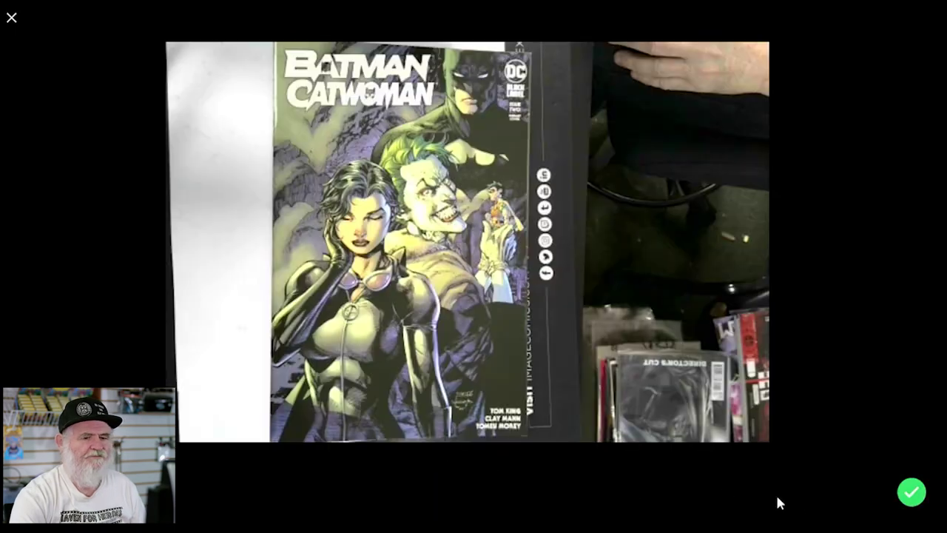
click(910, 493)
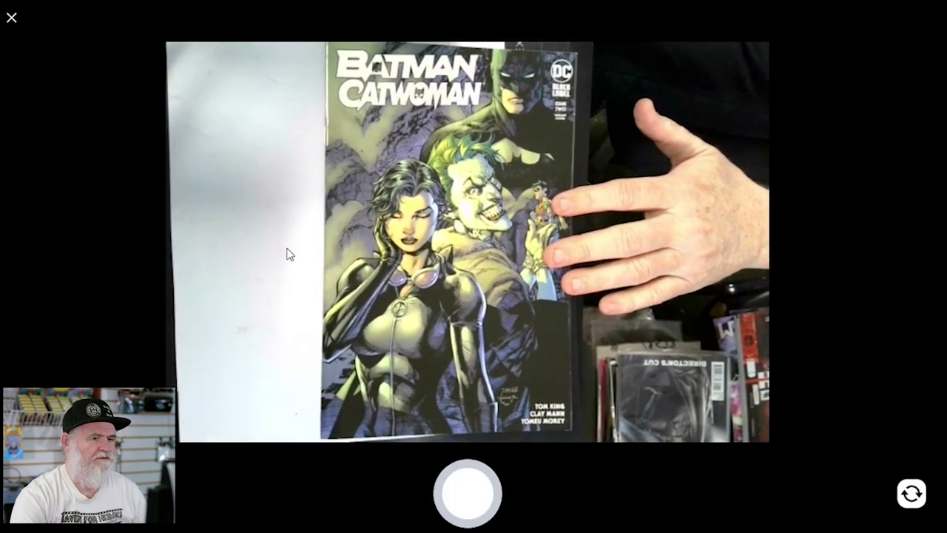
click(472, 506)
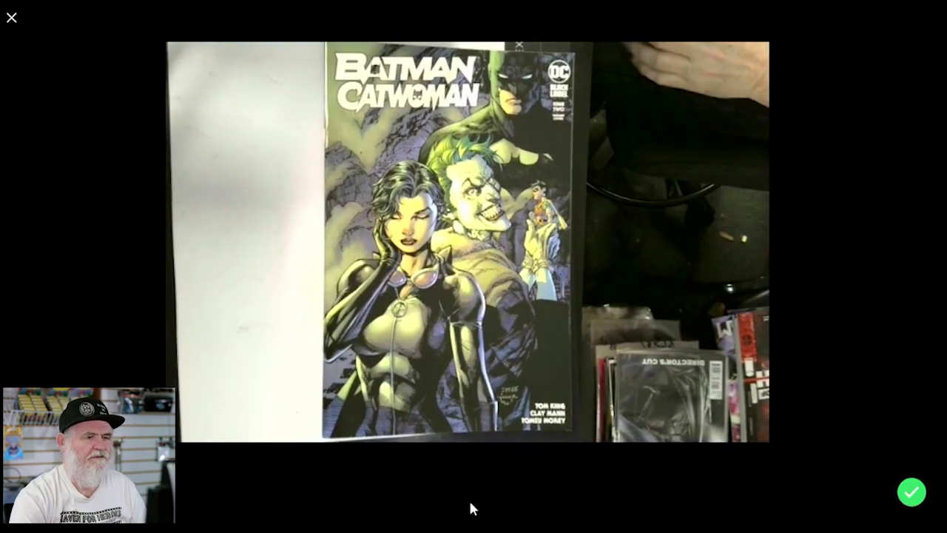
click(912, 493)
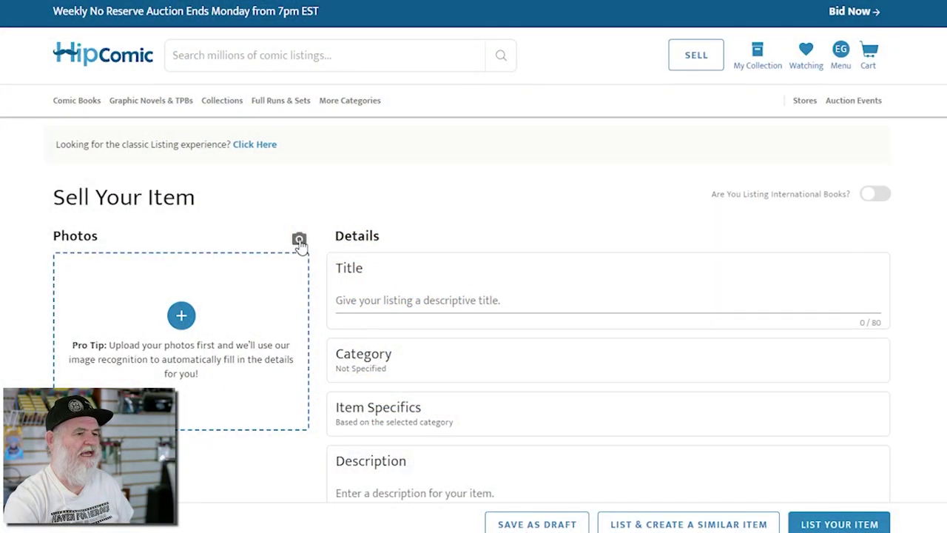
Step: Bring up the webcam to photograph the Marvel Comics Presents Weapon X cover
click(298, 238)
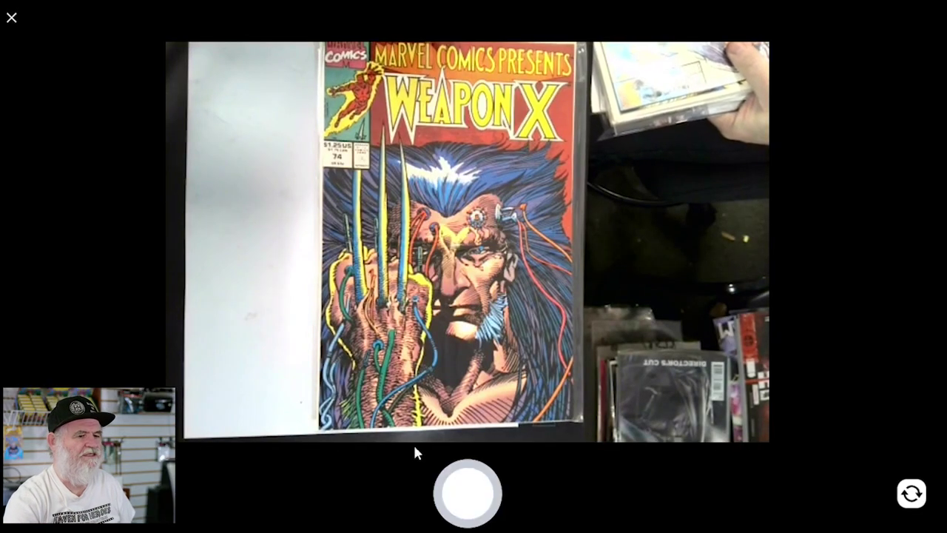
Step: Capture and accept the Weapon X cover photo, auto-filling 'Marvel Comics Presents #74 Direct Edition (1991)'
click(474, 502)
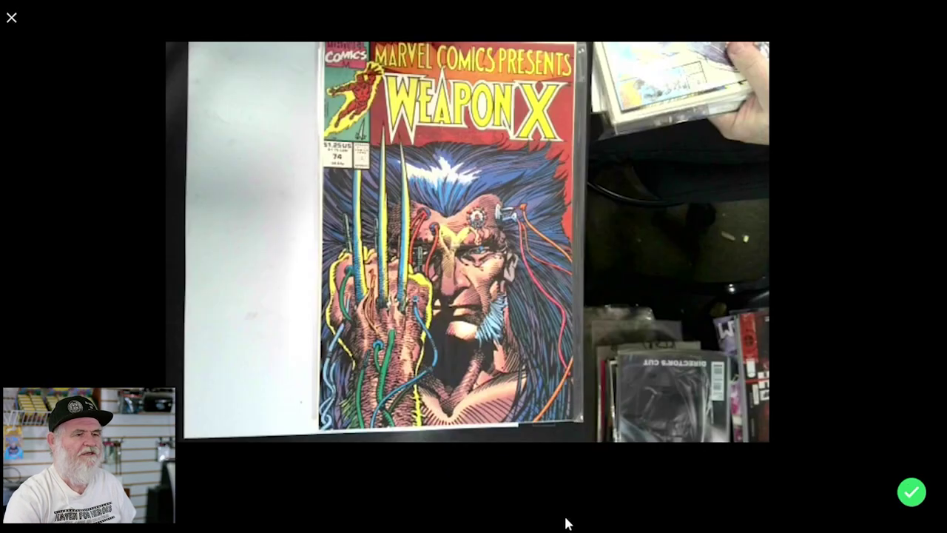
click(912, 492)
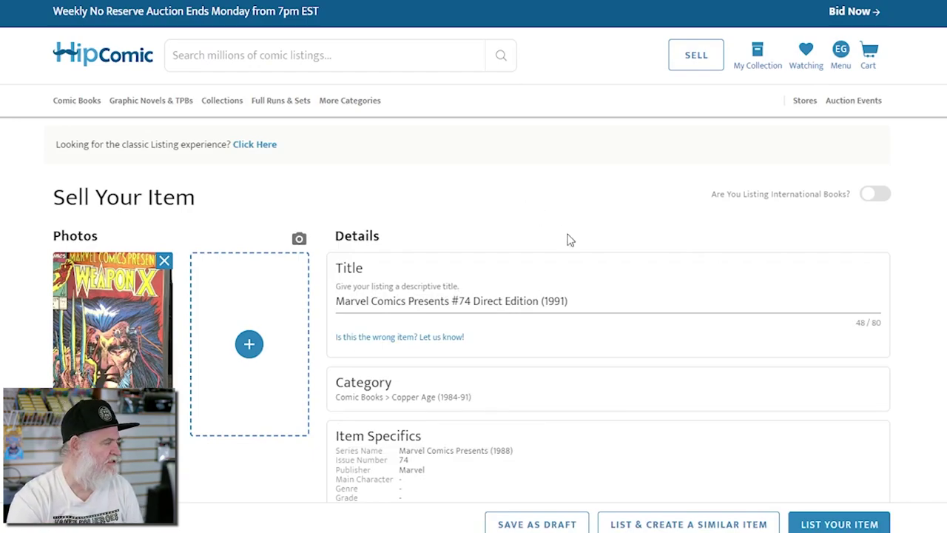
scroll(535, 239, down, 2)
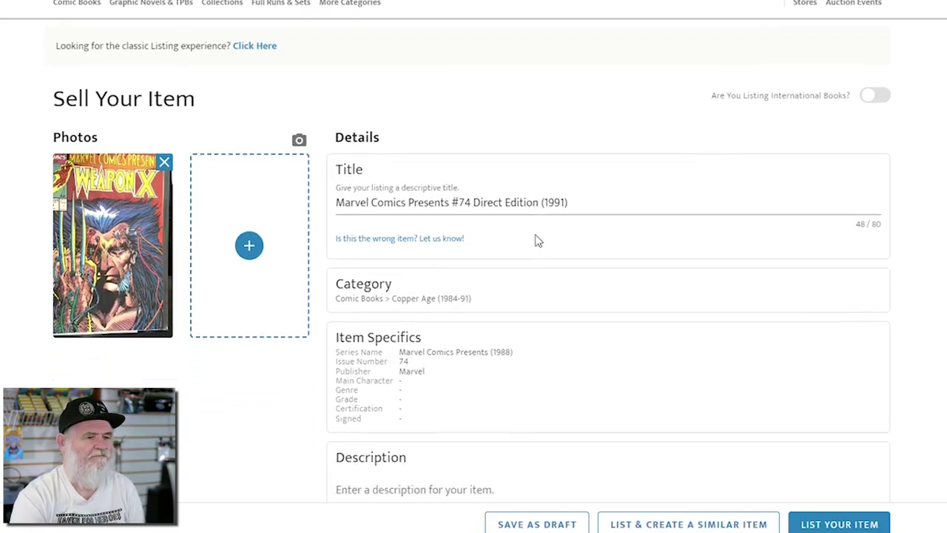
scroll(581, 258, down, 1)
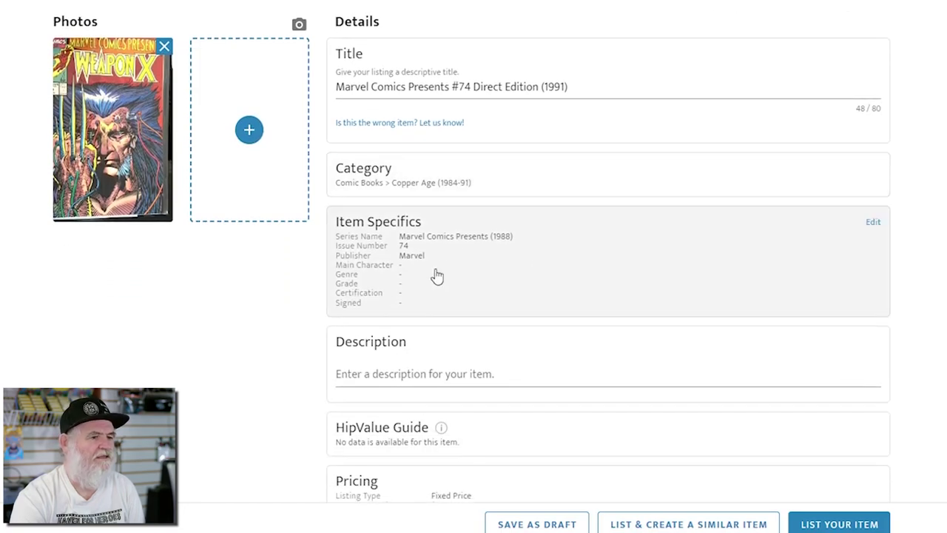
scroll(636, 268, down, 2)
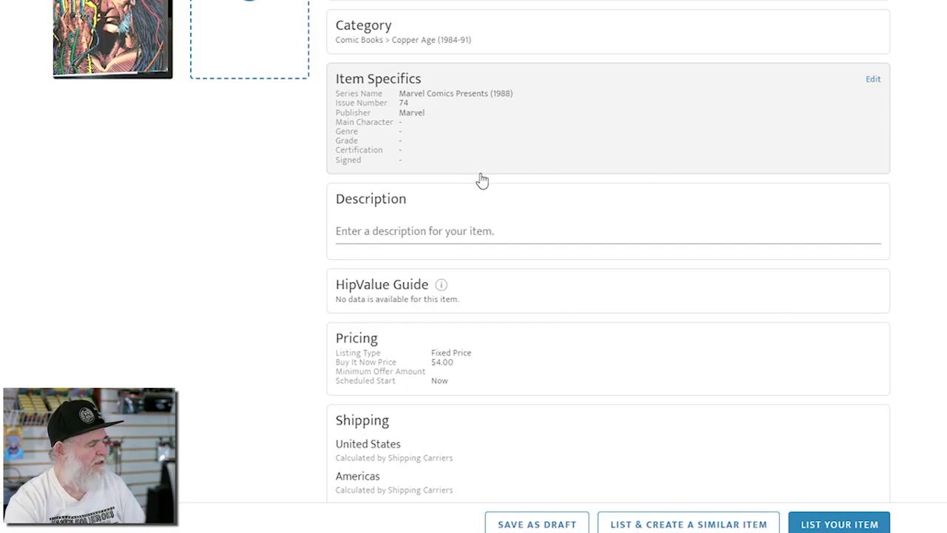
scroll(503, 181, down, 1)
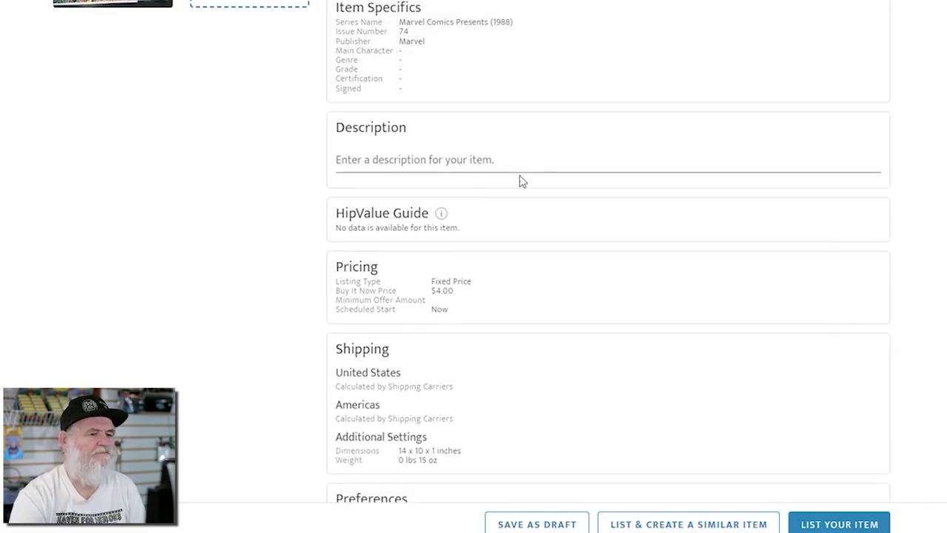
scroll(519, 181, down, 1)
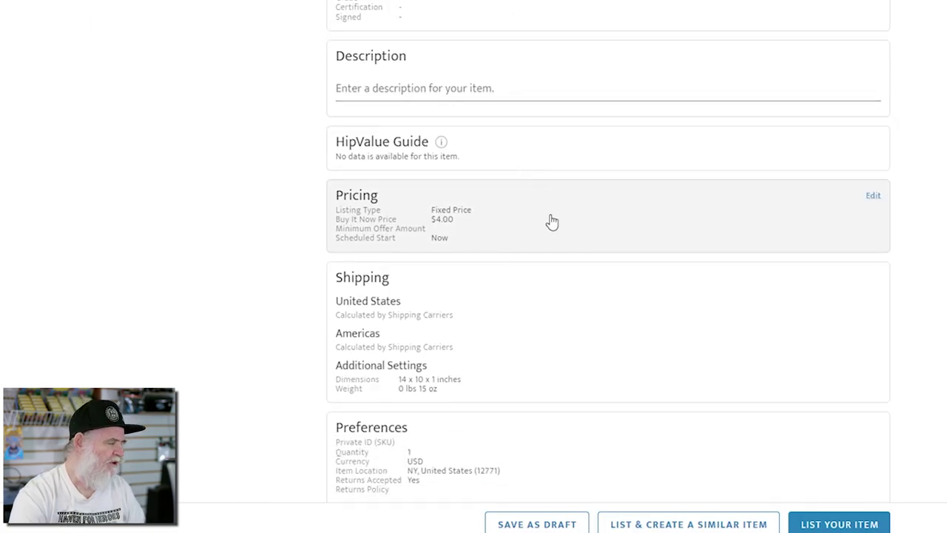
scroll(551, 220, up, 6)
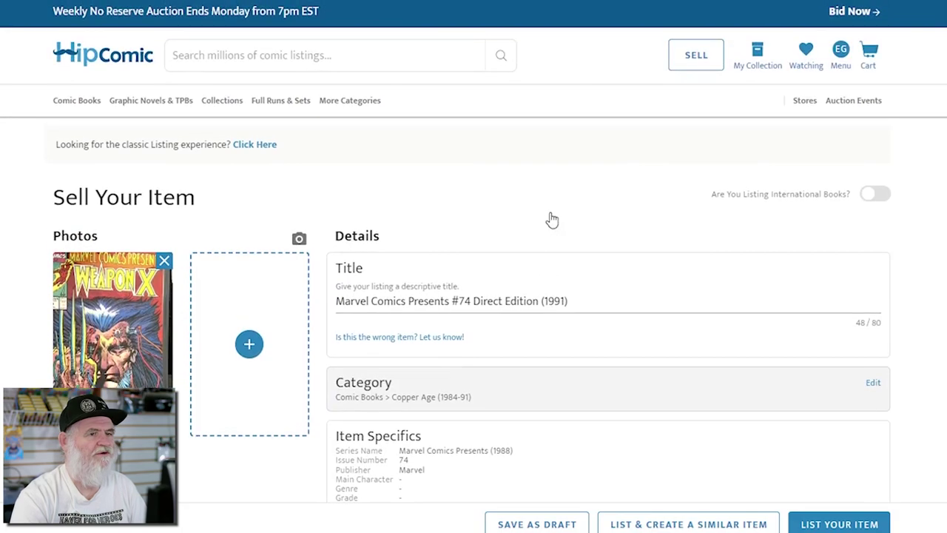
scroll(552, 219, down, 4)
scroll(551, 220, down, 3)
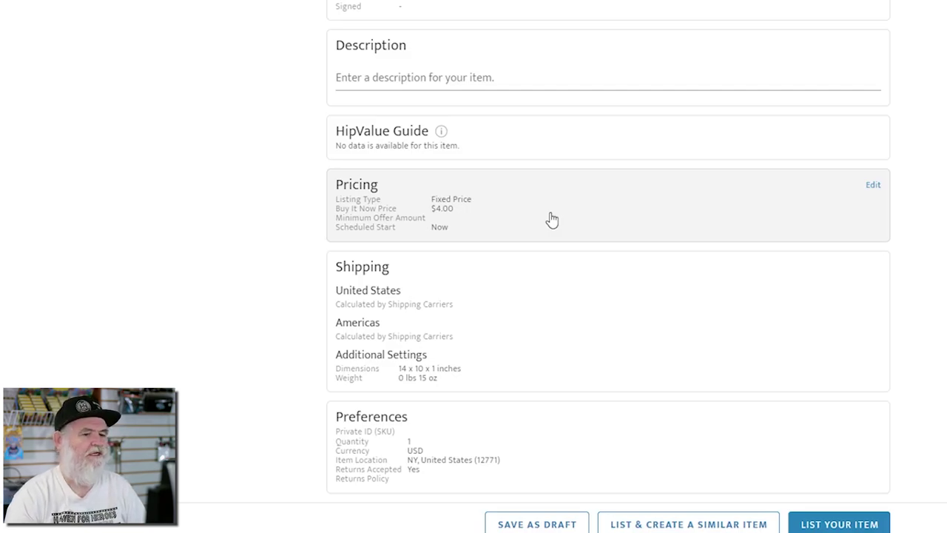
Step: Change the price from 4.00 to 12 and publish the Marvel Comics Presents #74 listing
click(551, 219)
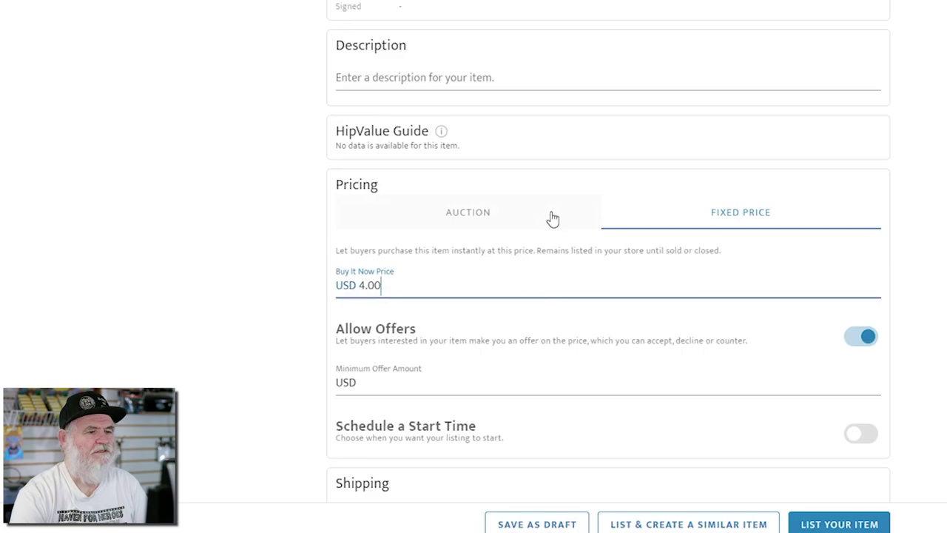
double_click(365, 286)
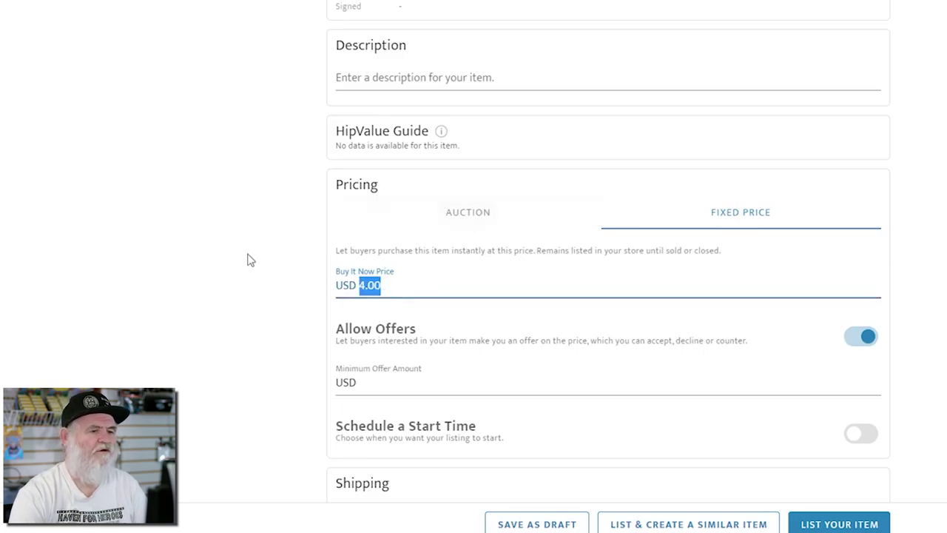
text(1200)
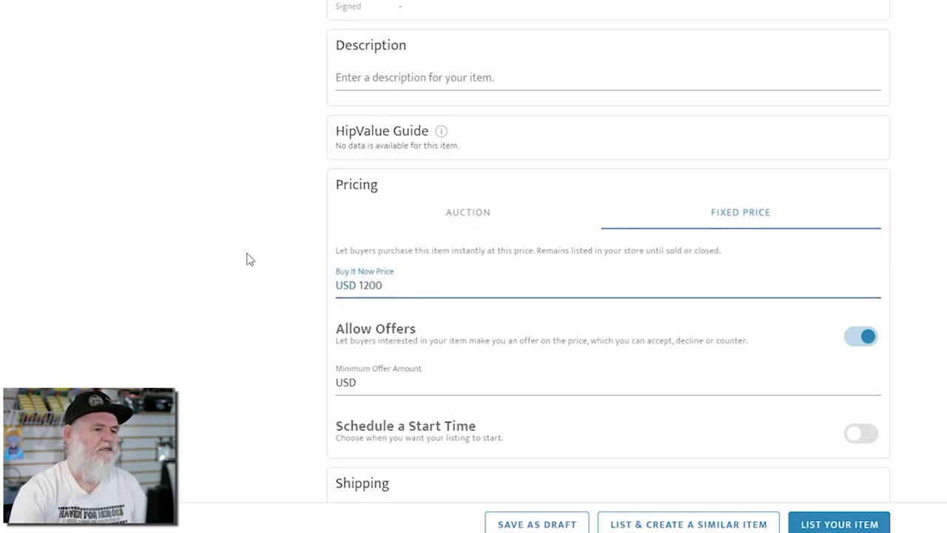
key(BackSpace)
key(BackSpace)
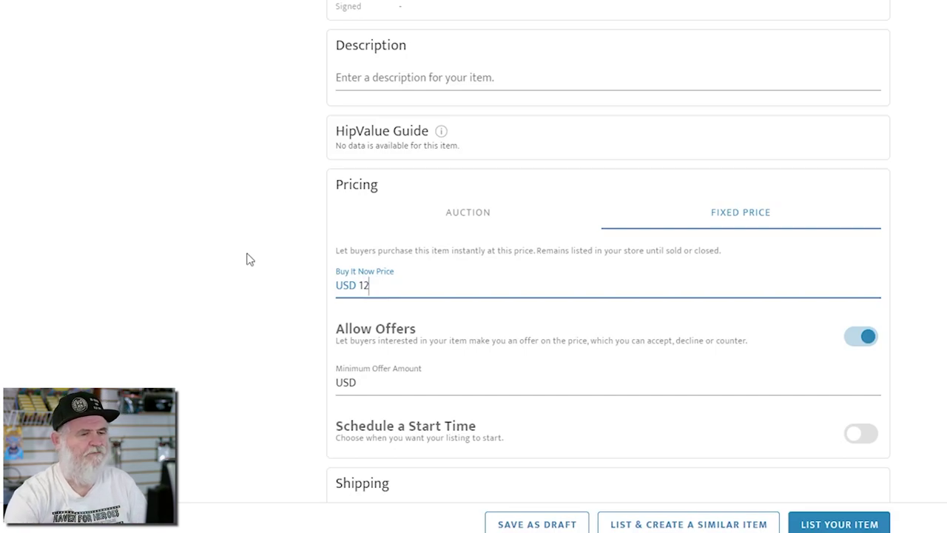
scroll(495, 275, down, 2)
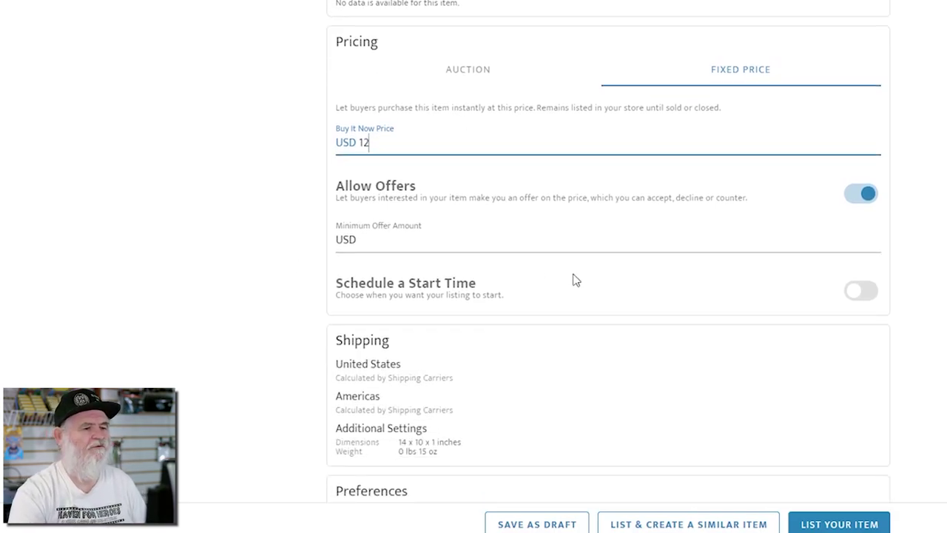
scroll(575, 280, down, 1)
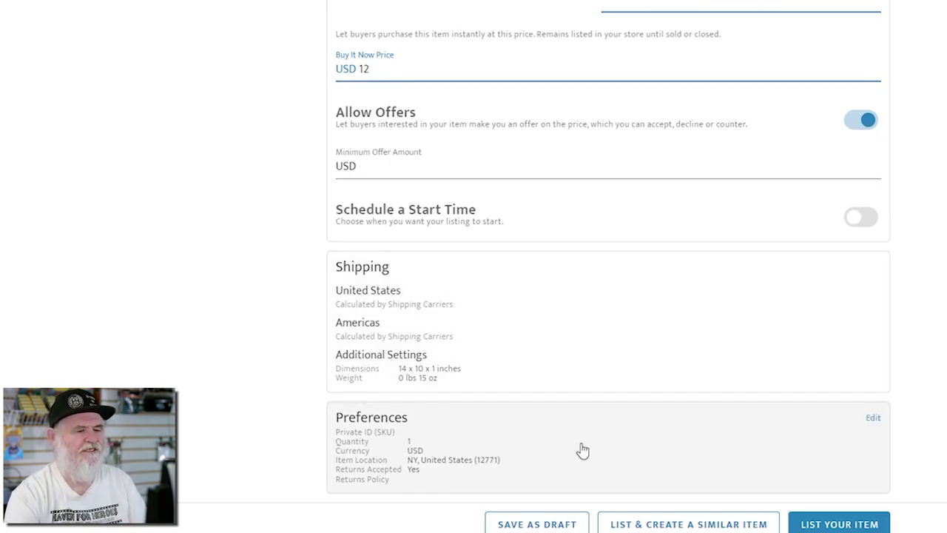
click(805, 515)
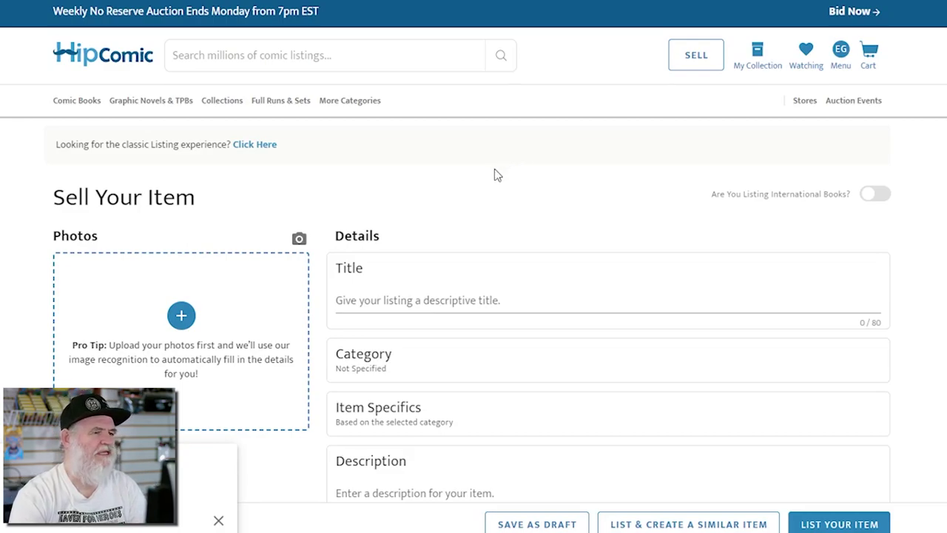
Step: Browse the store's open Selling listings and open Nova: The Human Rocket - Burn Out (2016)
click(842, 53)
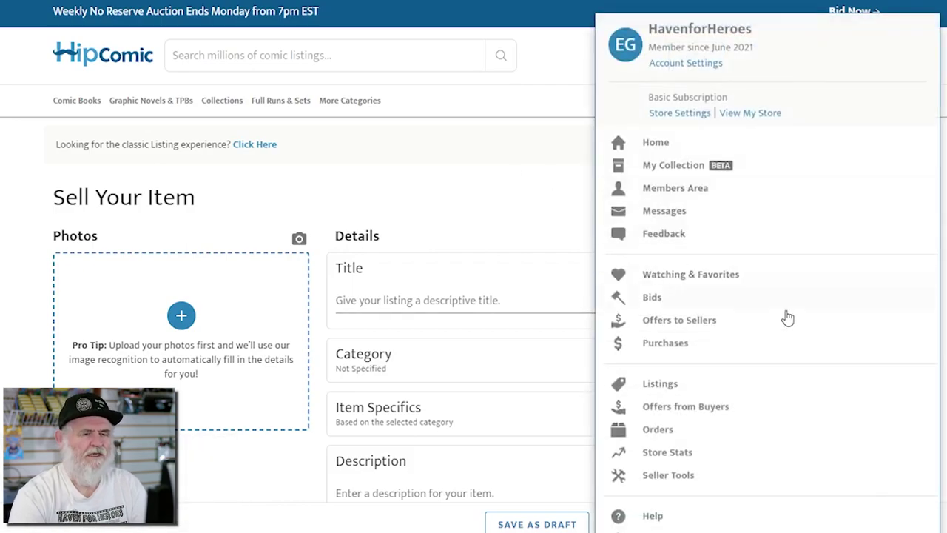
click(667, 386)
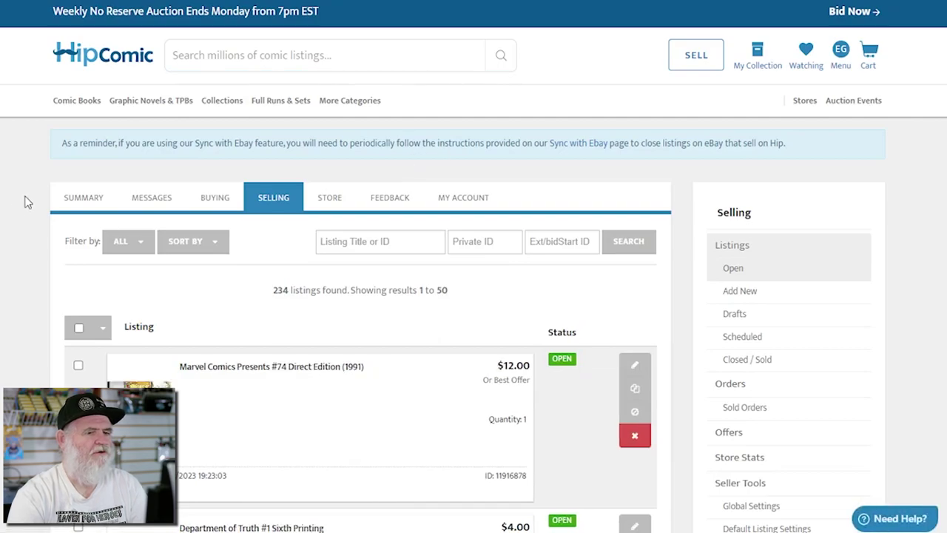
scroll(22, 199, down, 2)
scroll(8, 192, up, 2)
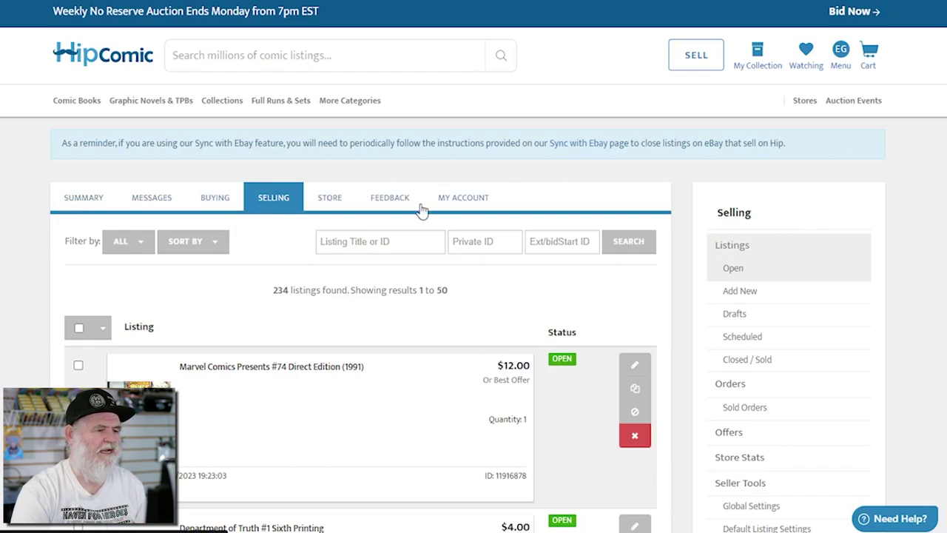
scroll(111, 211, down, 3)
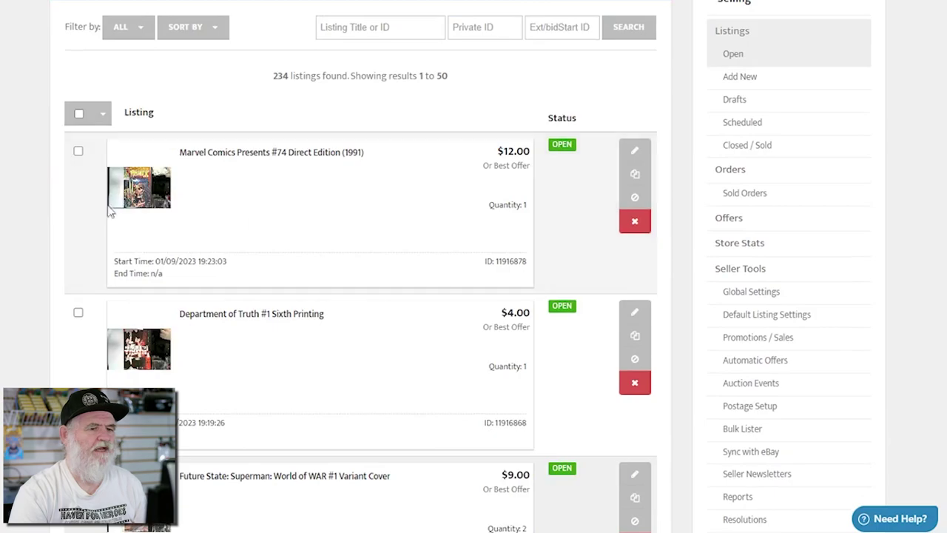
scroll(357, 180, down, 7)
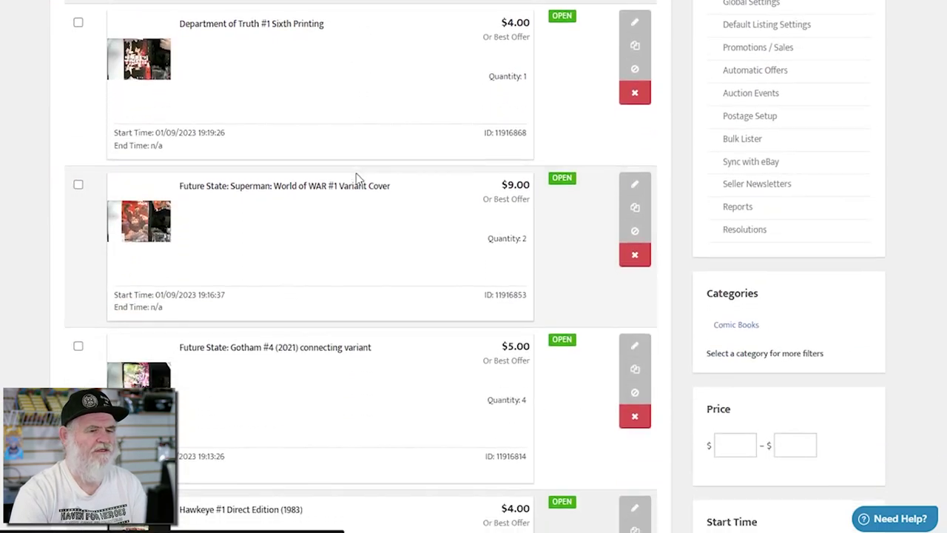
scroll(357, 180, down, 4)
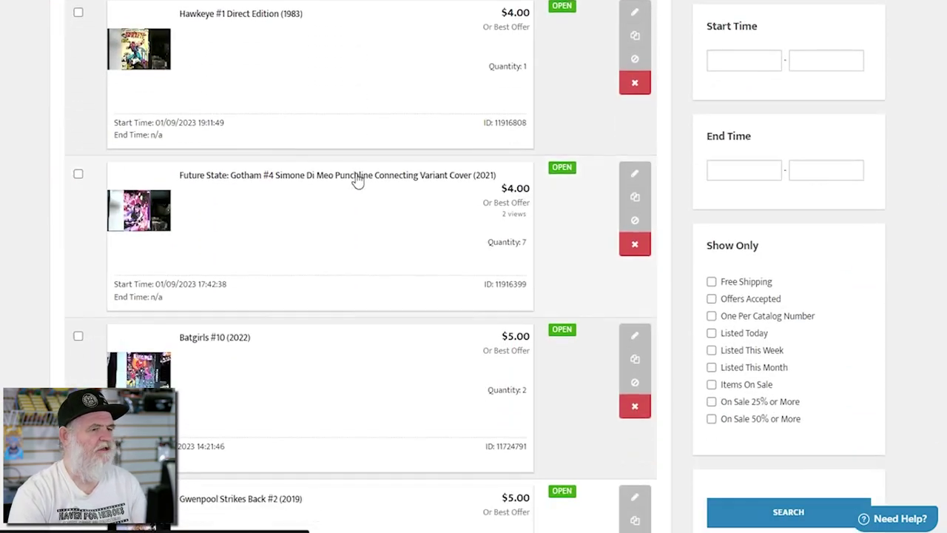
scroll(358, 180, down, 3)
scroll(358, 180, down, 5)
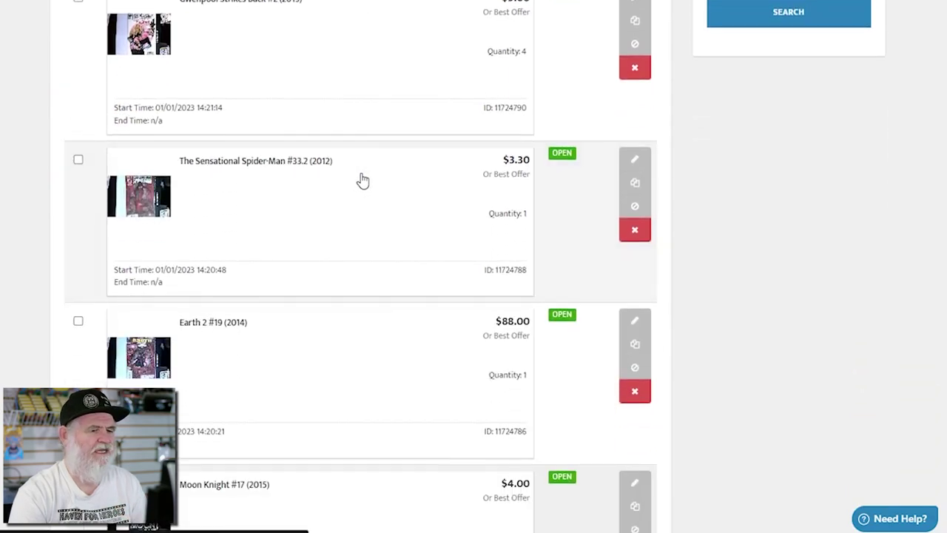
scroll(377, 178, down, 12)
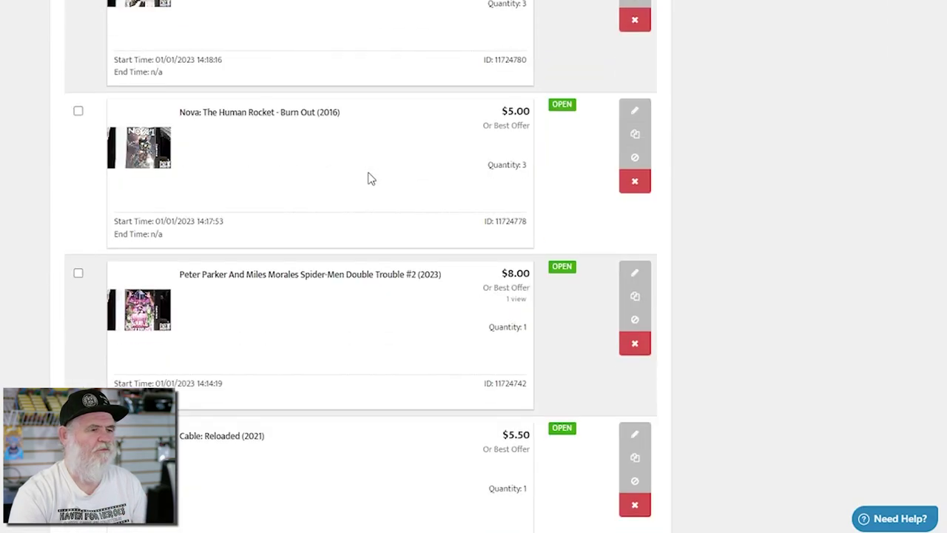
click(271, 116)
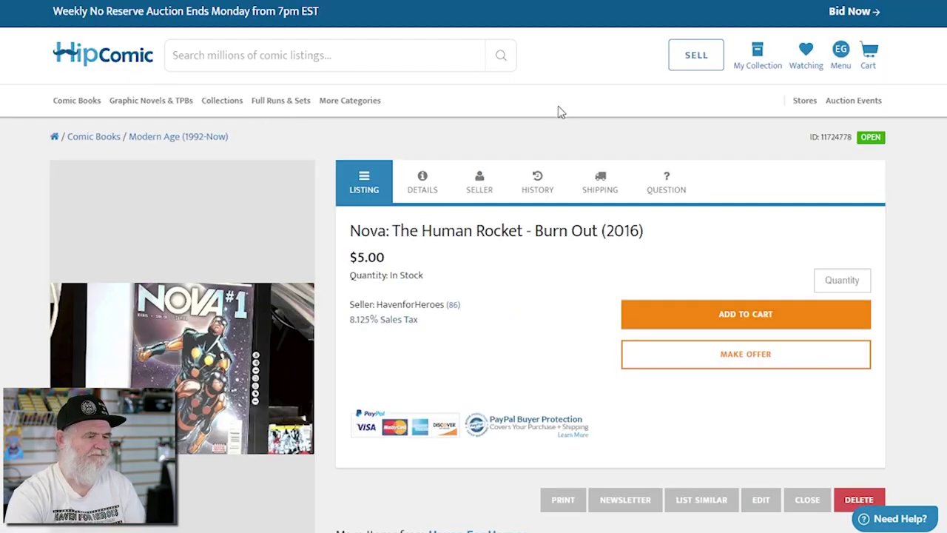
Step: Scroll through the Nova: The Human Rocket - Burn Out (2016) listing page to reach its Twitter share icon
scroll(558, 112, down, 2)
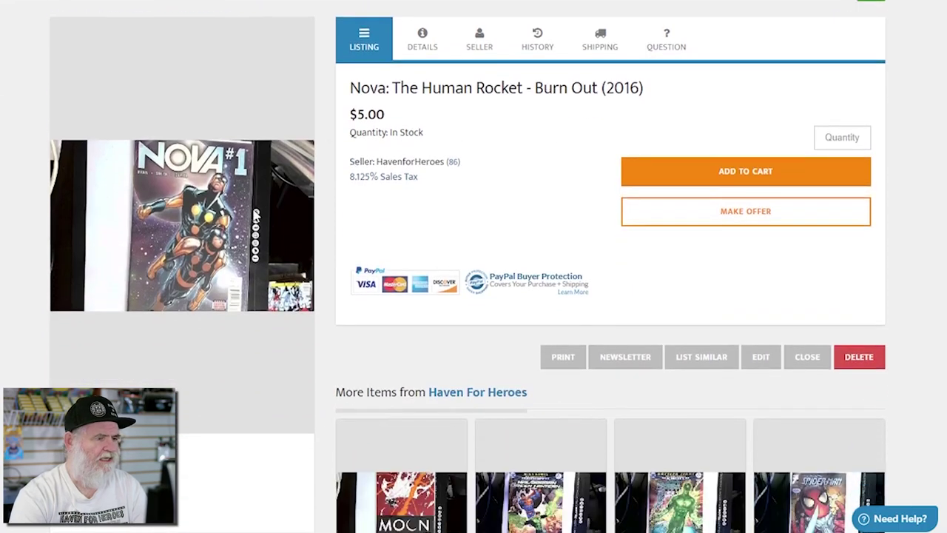
mouse_move(178, 246)
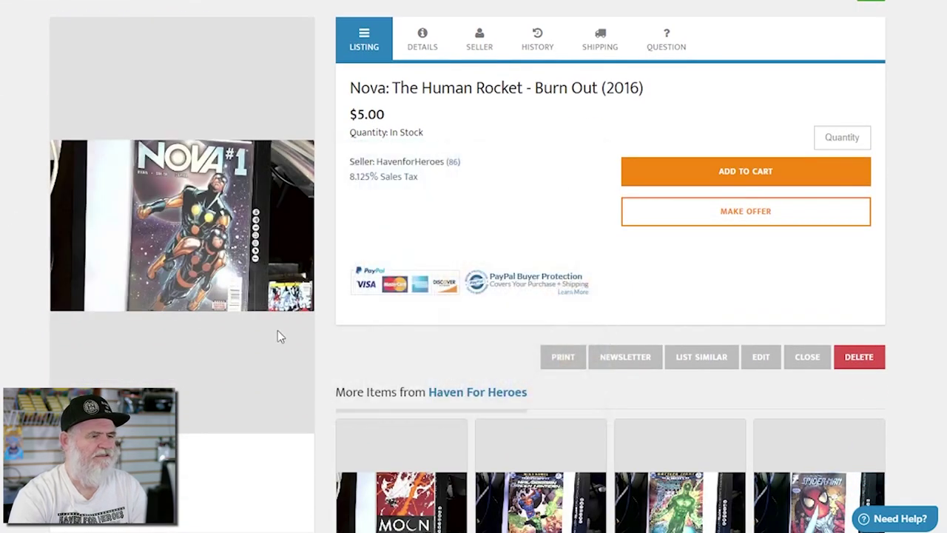
scroll(518, 202, down, 1)
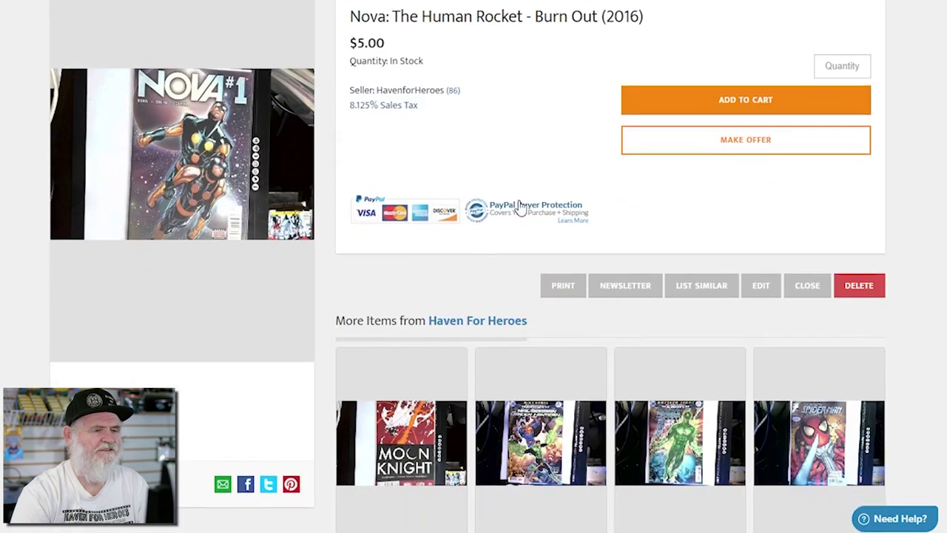
scroll(101, 310, up, 2)
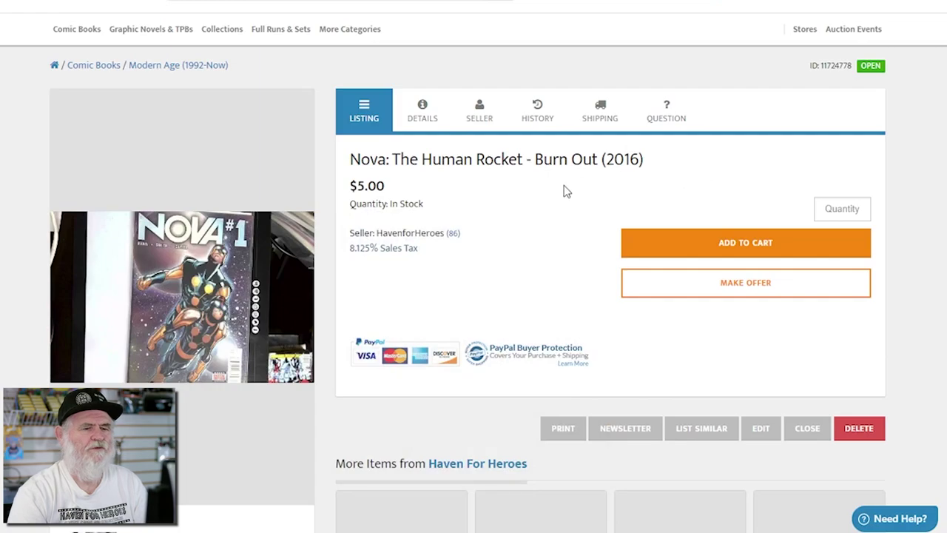
scroll(566, 191, down, 2)
scroll(520, 139, down, 3)
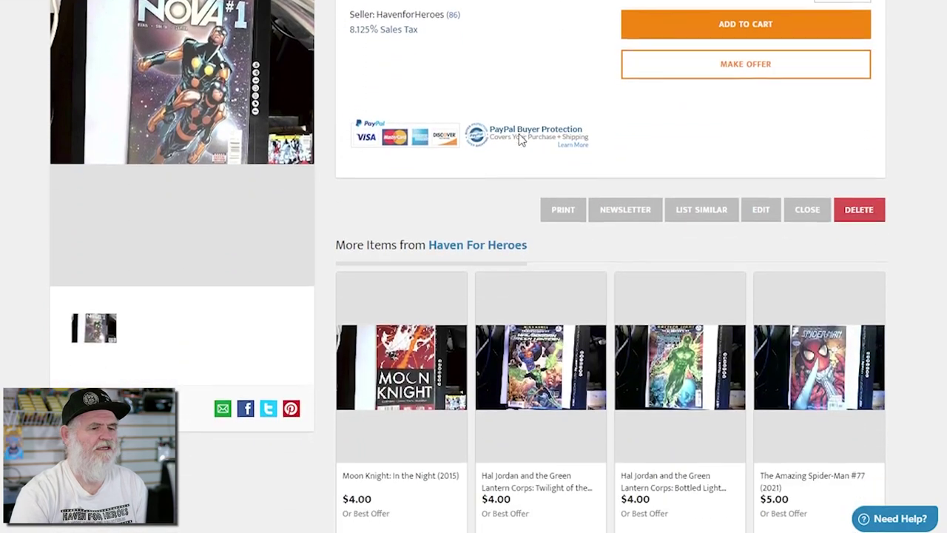
scroll(514, 141, up, 1)
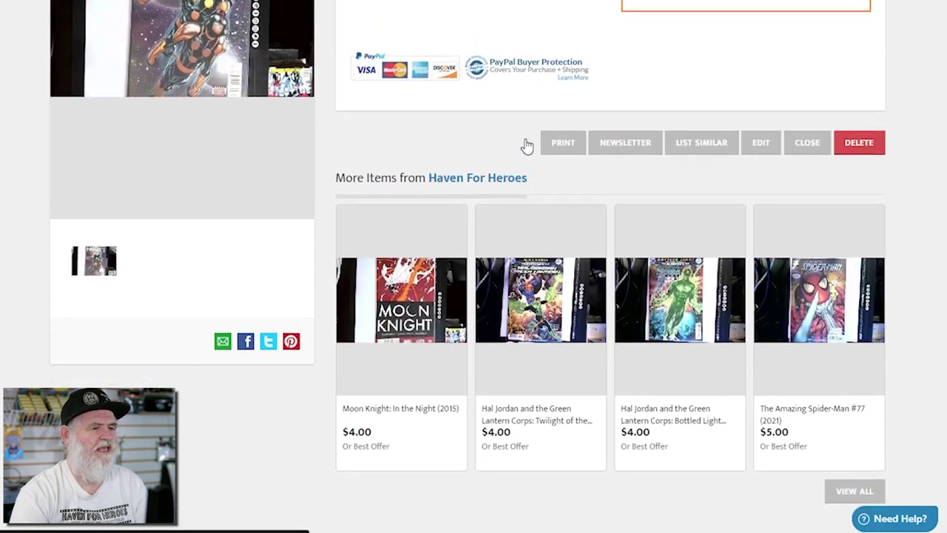
scroll(89, 287, down, 1)
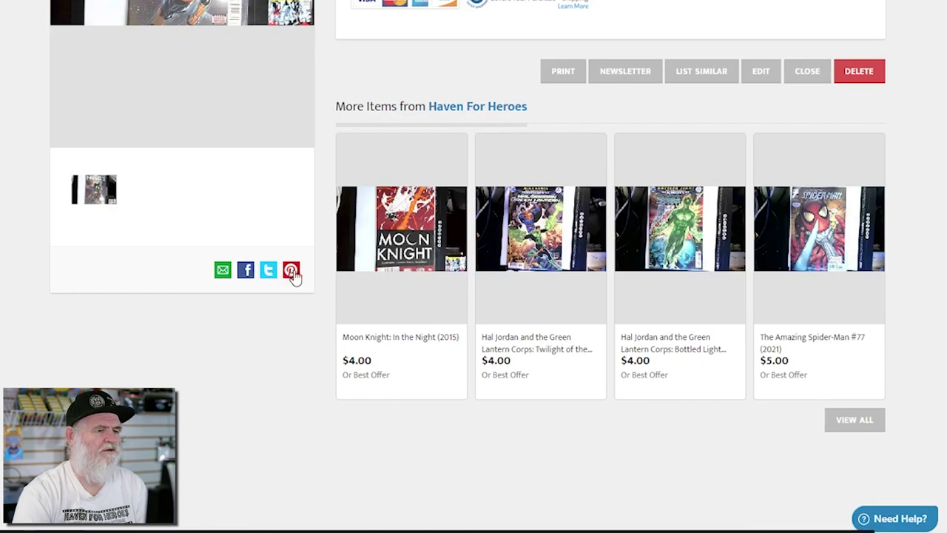
scroll(270, 310, up, 2)
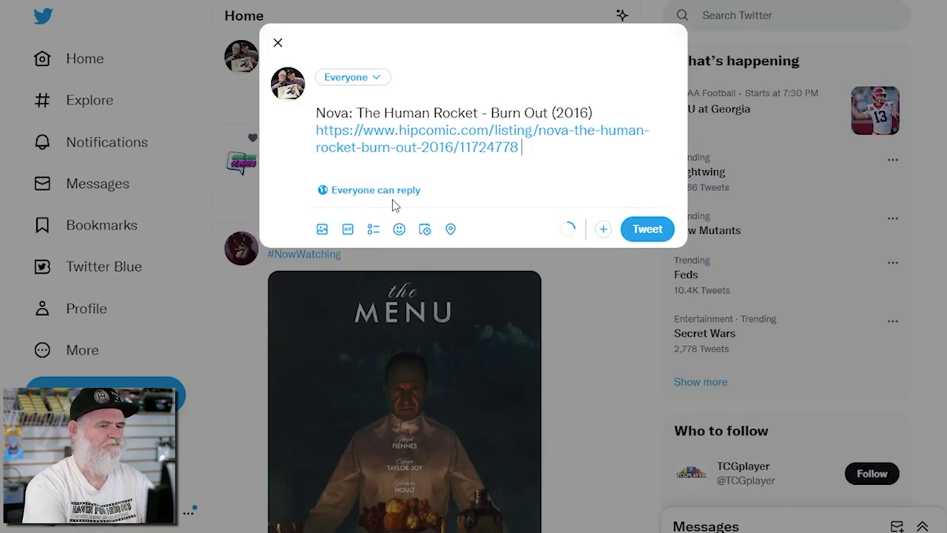
Step: Tag the Nova tweet with #comics and #comicshop, then post it to the timeline
text(COM)
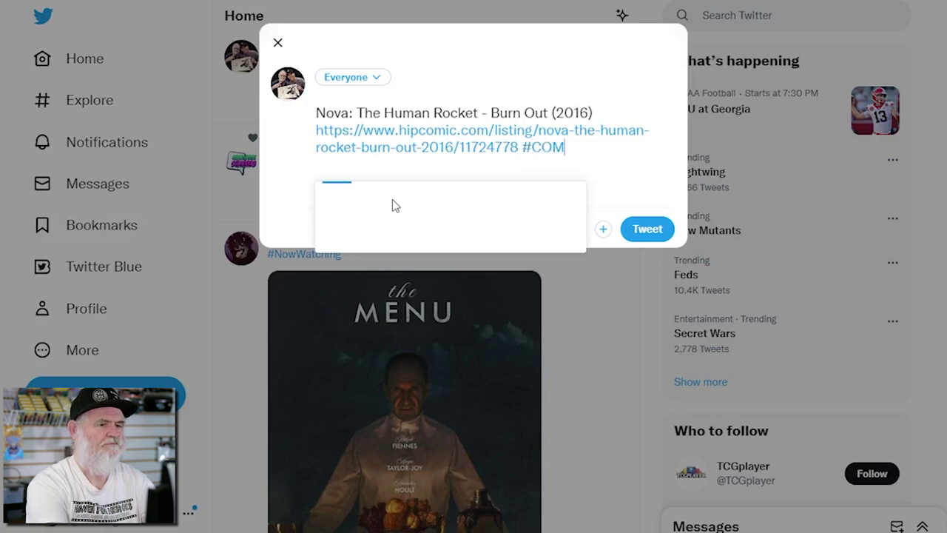
text(ICS)
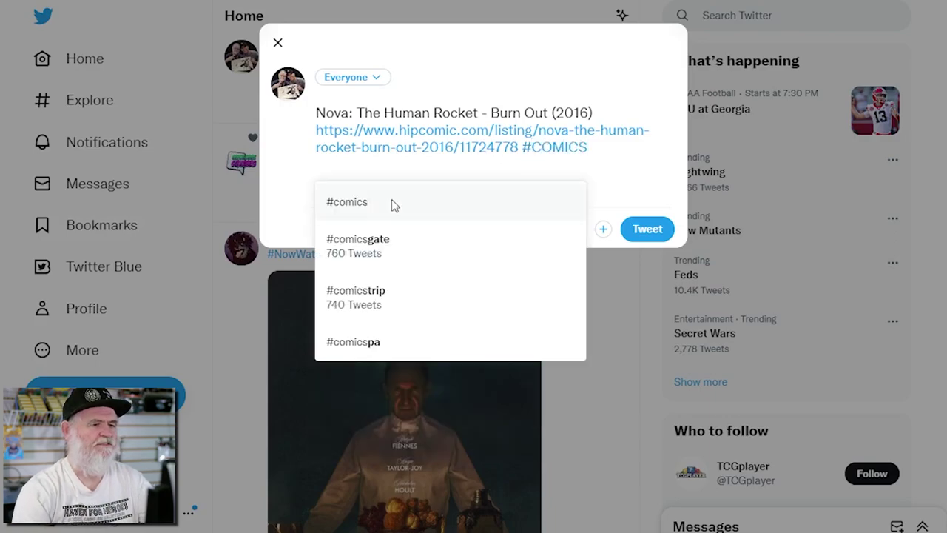
click(370, 214)
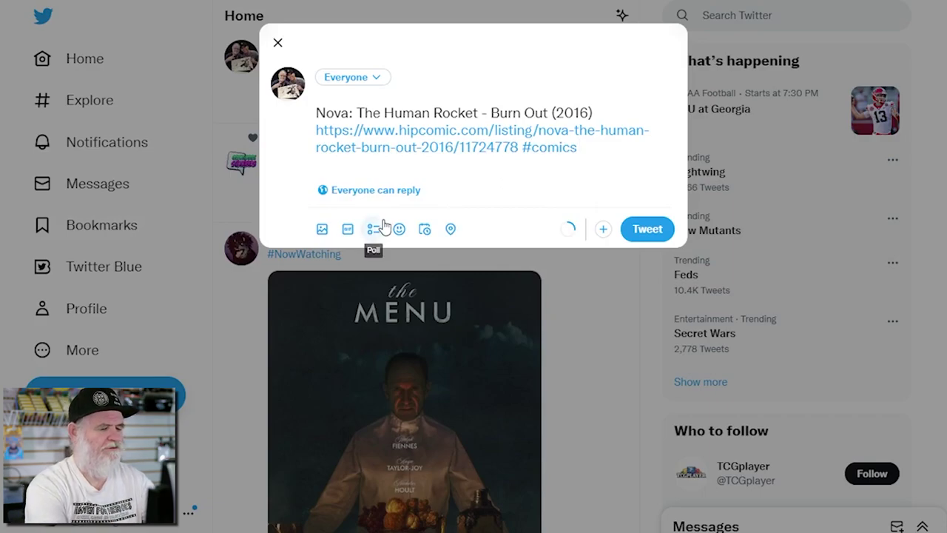
text(#comicsh)
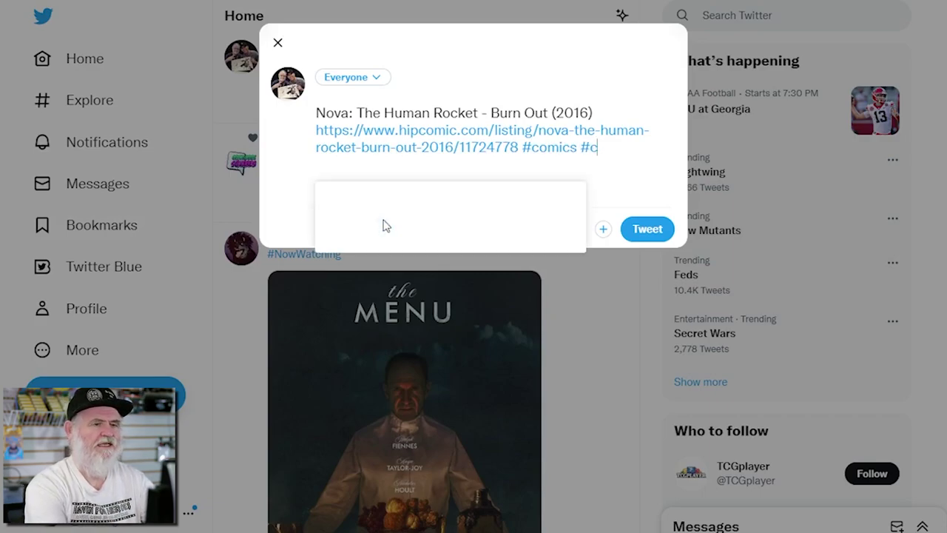
text(op)
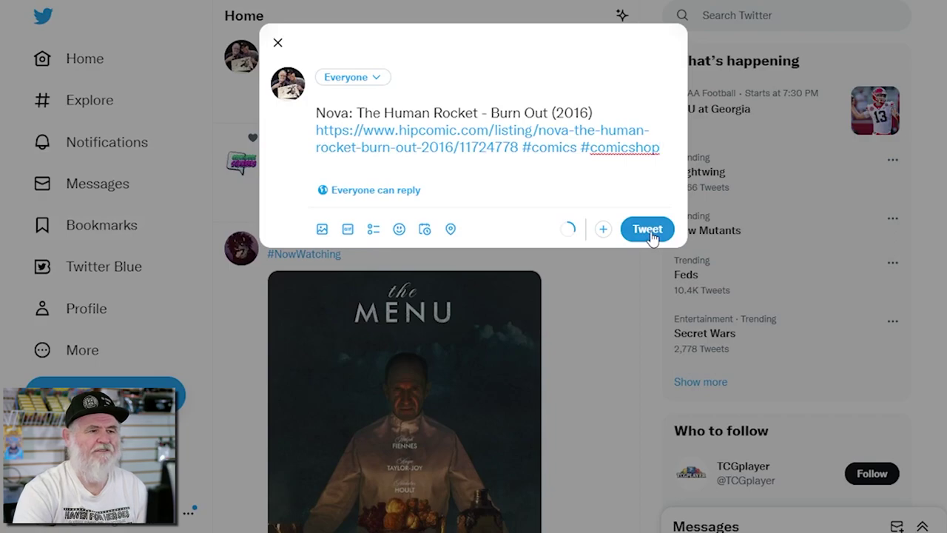
click(648, 230)
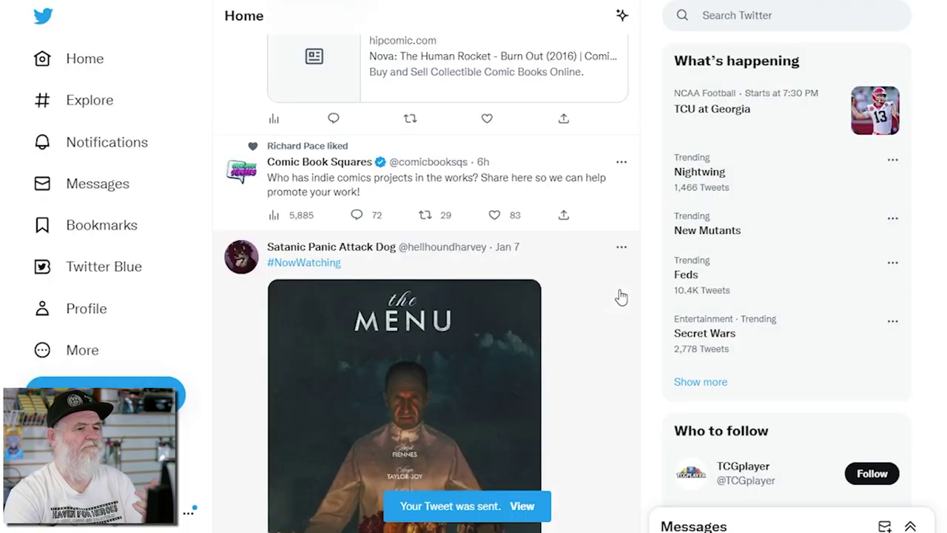
scroll(587, 281, up, 3)
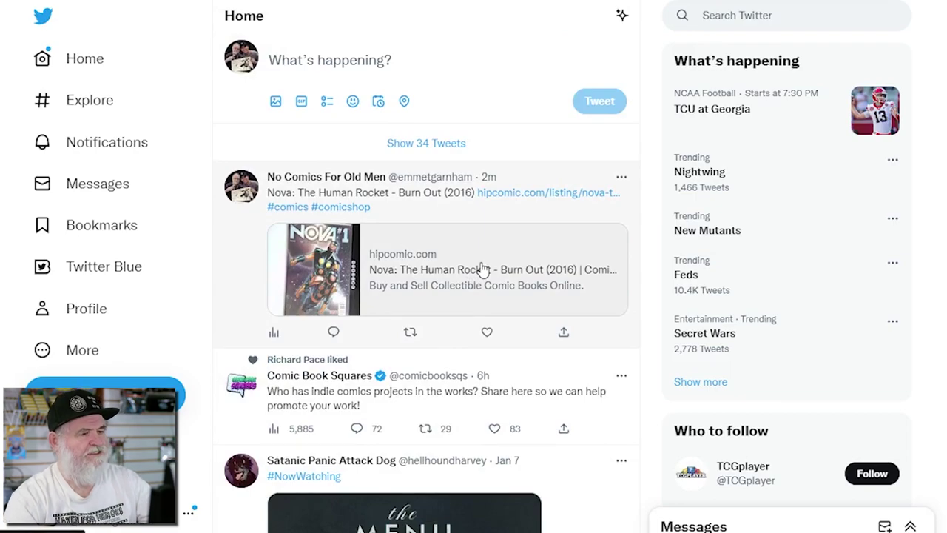
click(618, 268)
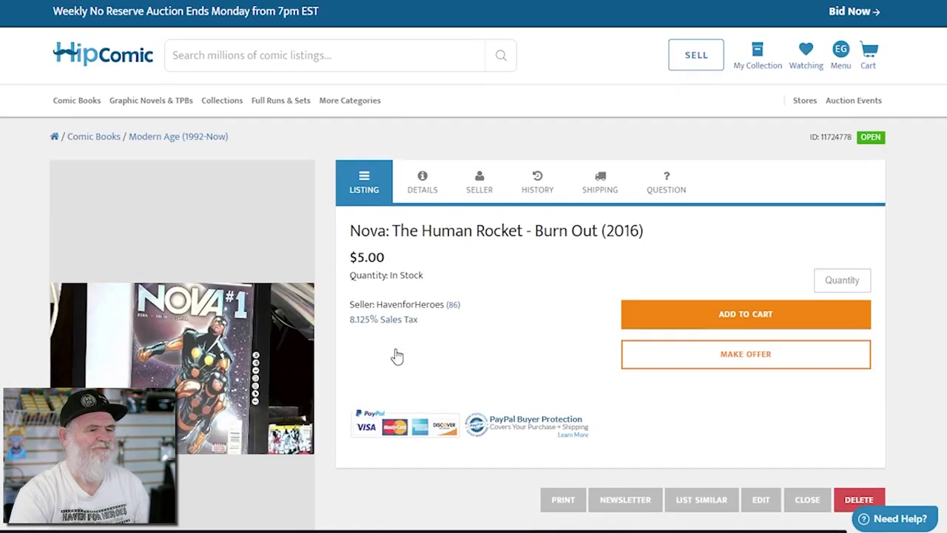
scroll(467, 371, down, 3)
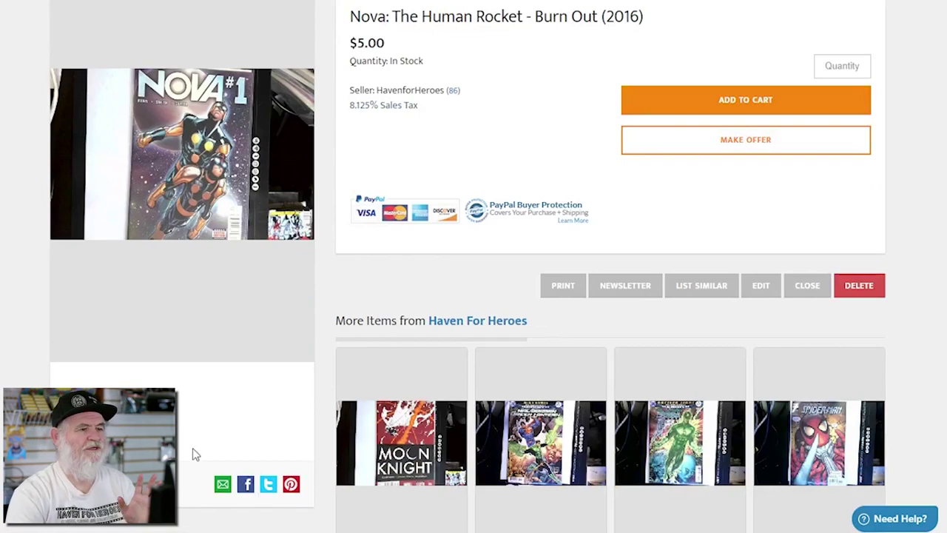
scroll(192, 448, up, 3)
mouse_move(193, 453)
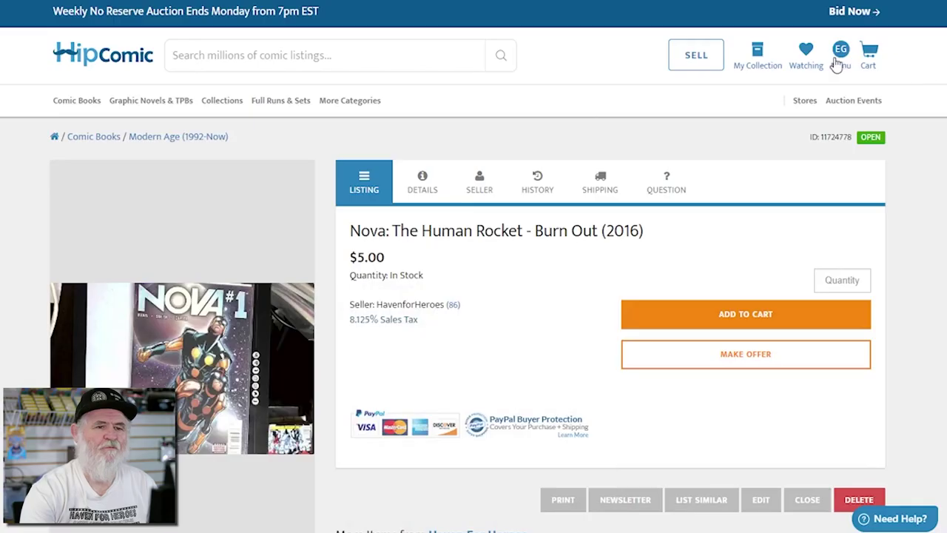
click(836, 60)
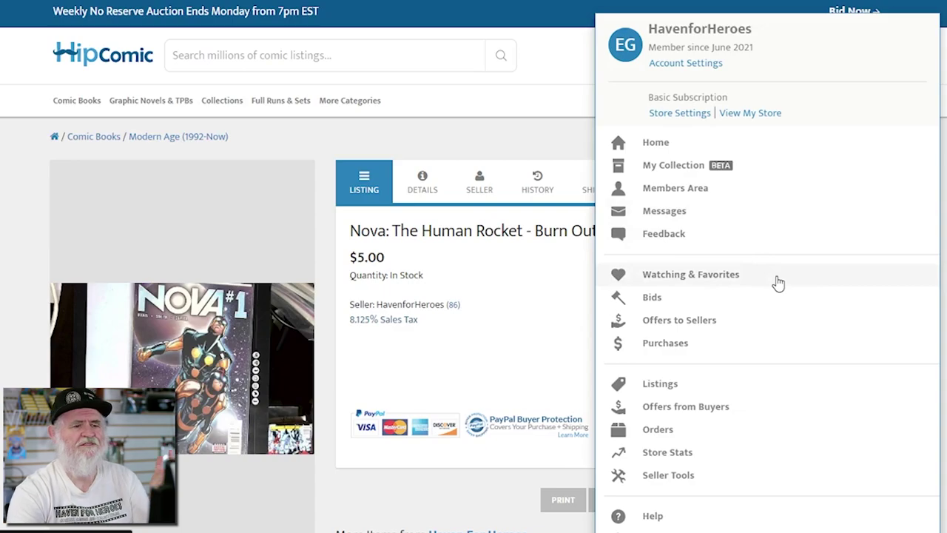
Step: Scroll the Nova listing page and open the store's sales statistics
scroll(779, 283, down, 1)
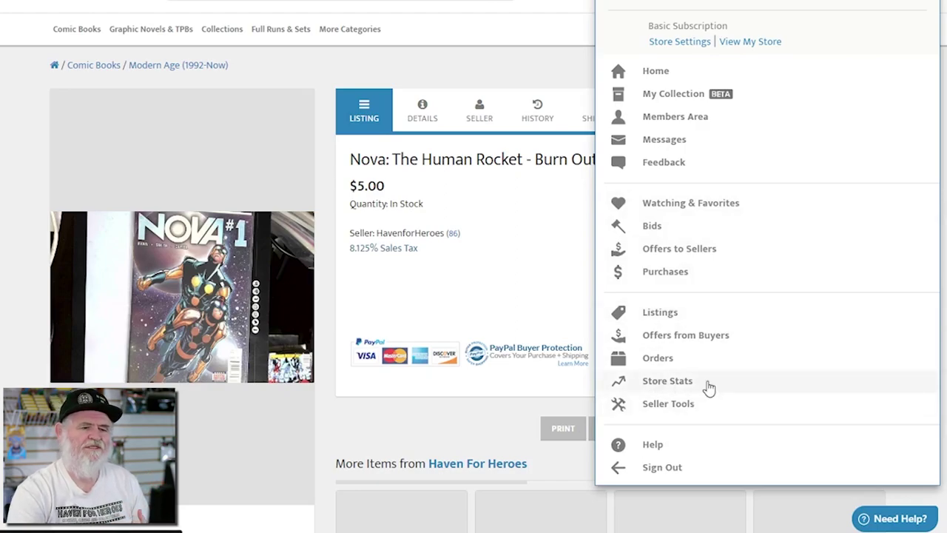
click(669, 381)
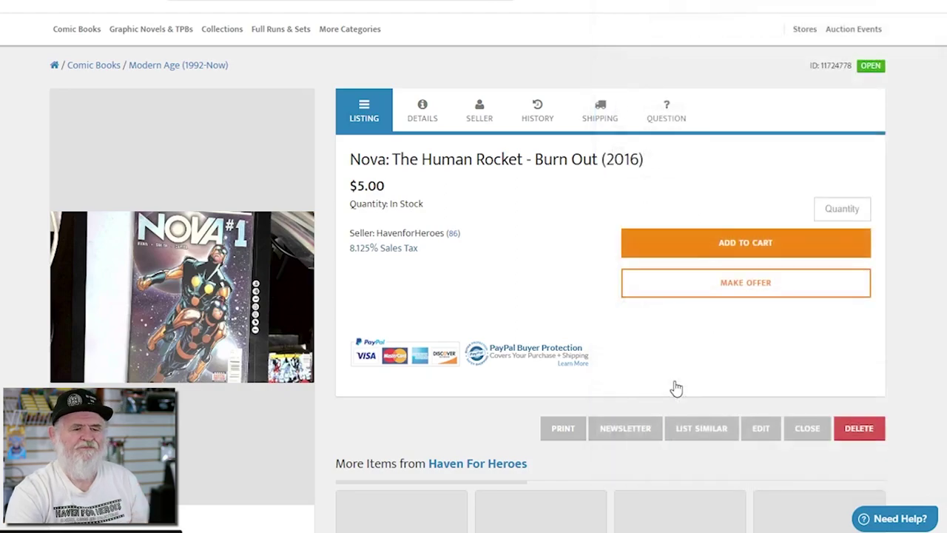
scroll(403, 342, down, 4)
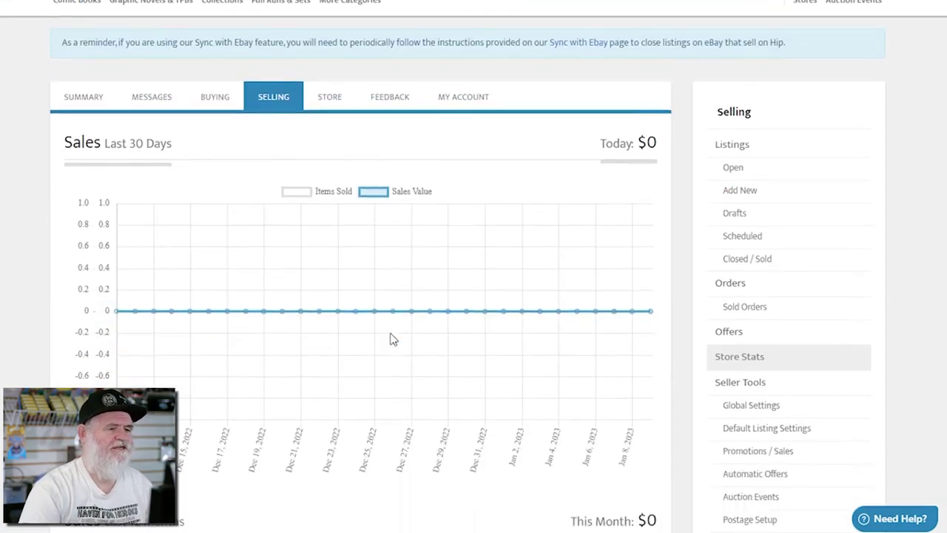
scroll(392, 339, up, 3)
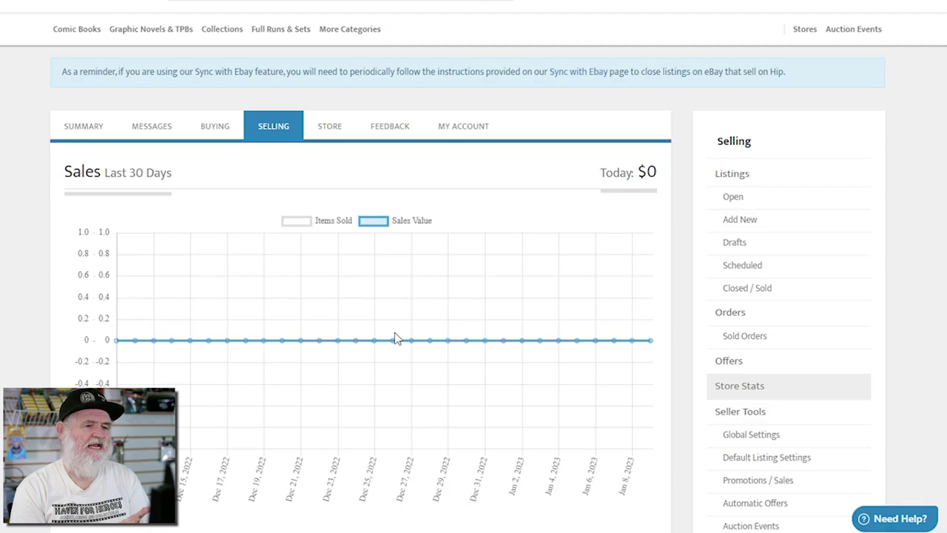
scroll(394, 327, down, 4)
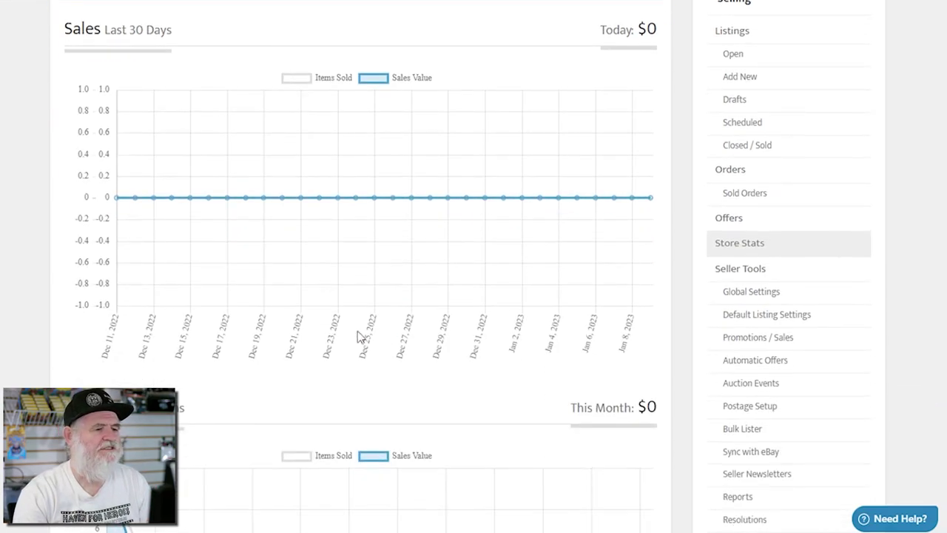
scroll(570, 366, down, 2)
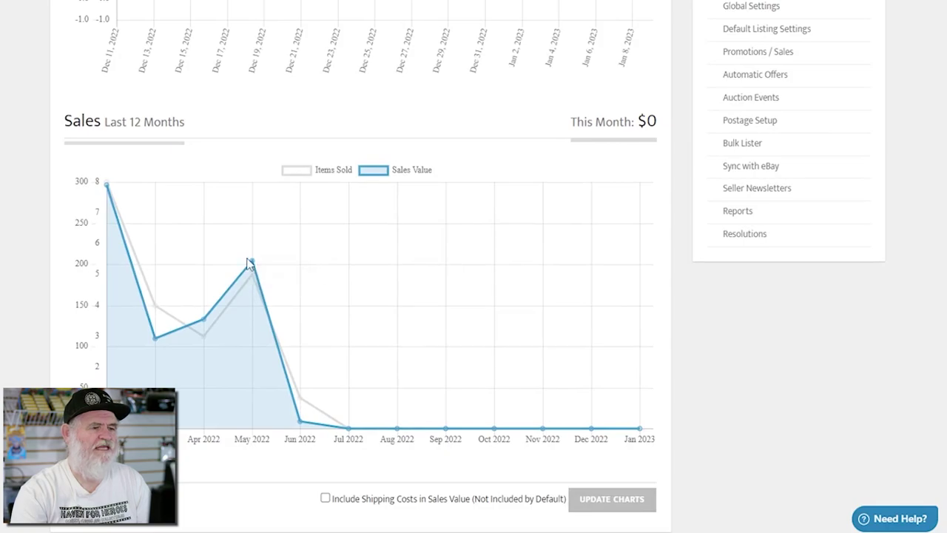
mouse_move(254, 268)
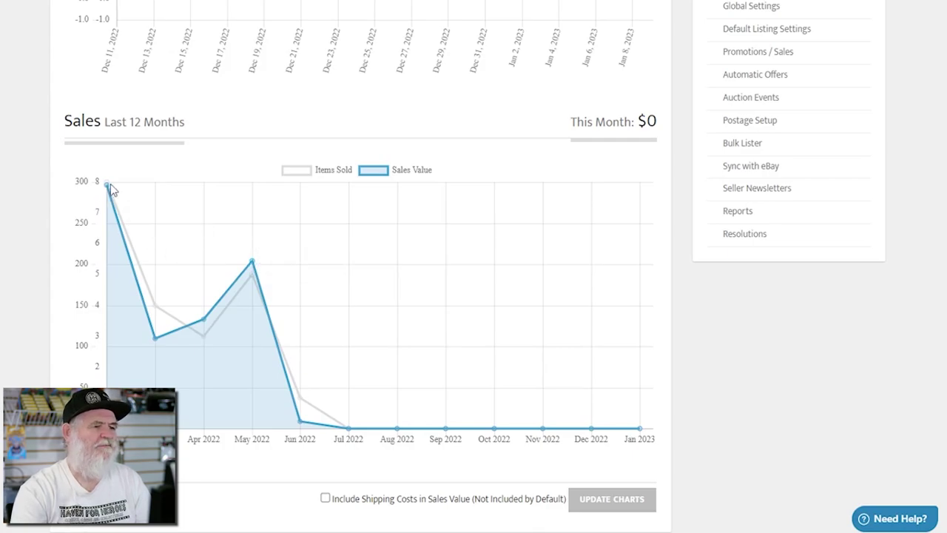
mouse_move(107, 191)
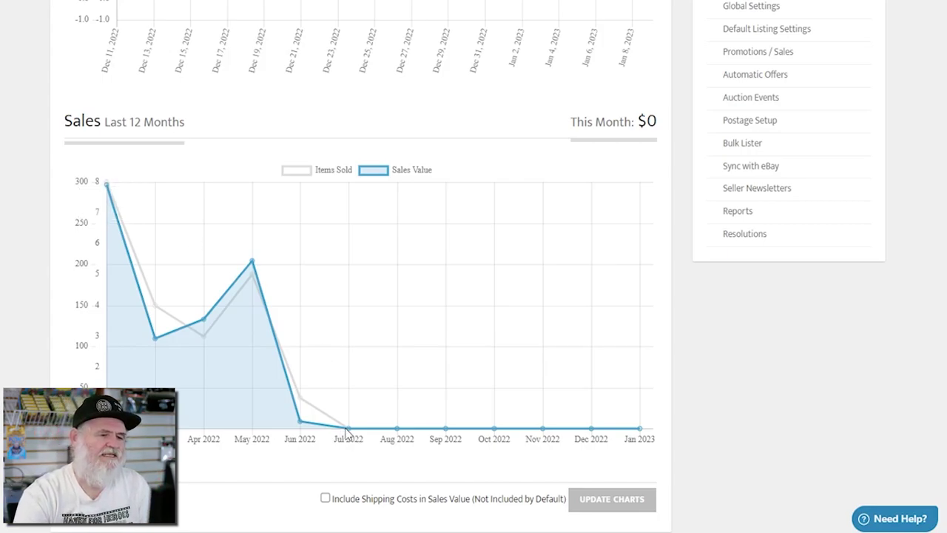
mouse_move(351, 435)
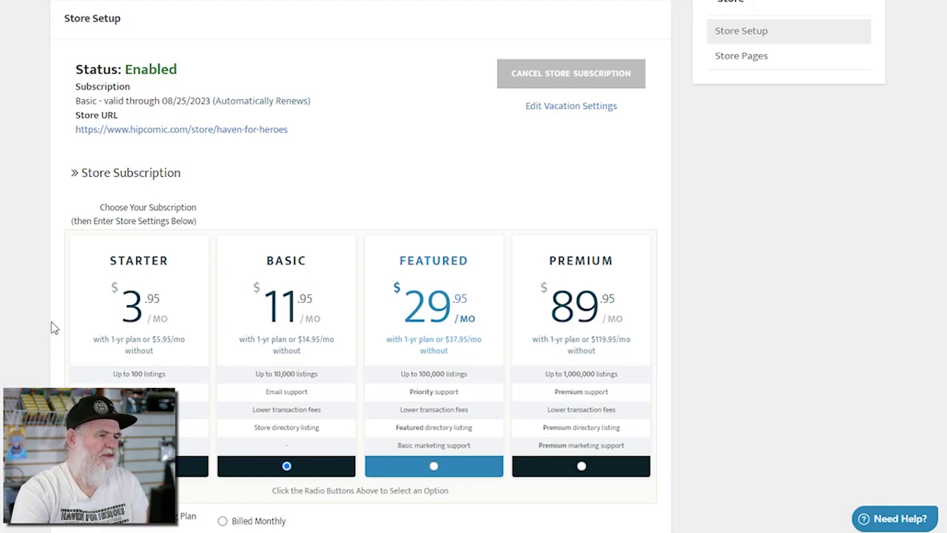
scroll(52, 328, down, 1)
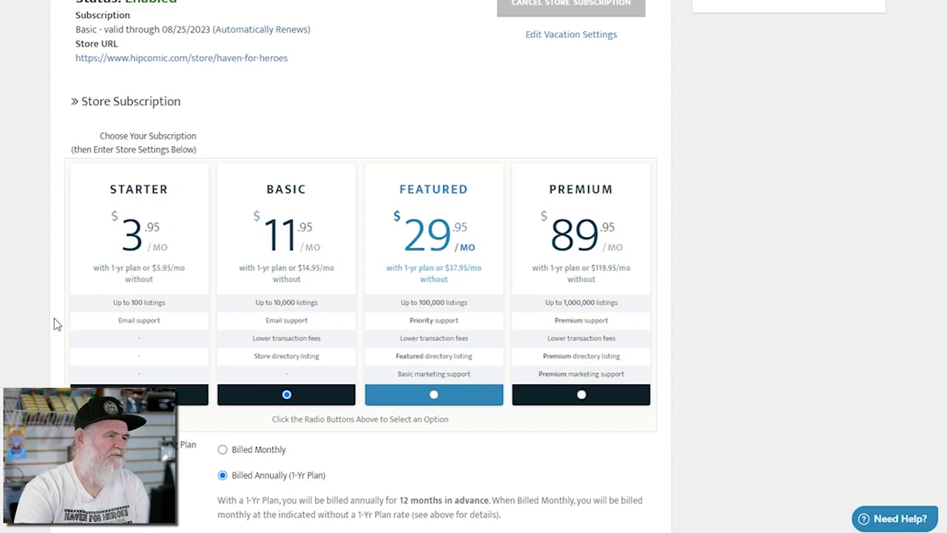
scroll(53, 324, up, 1)
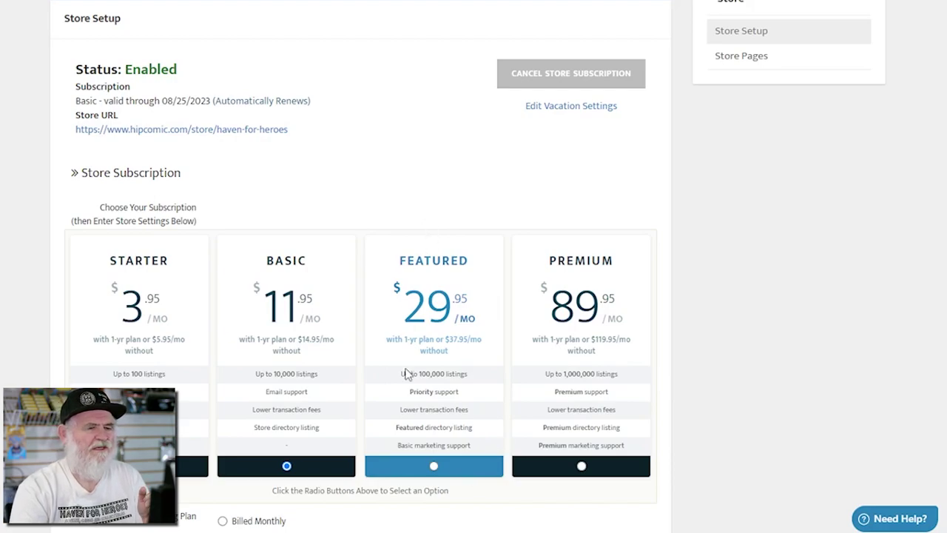
scroll(383, 357, down, 1)
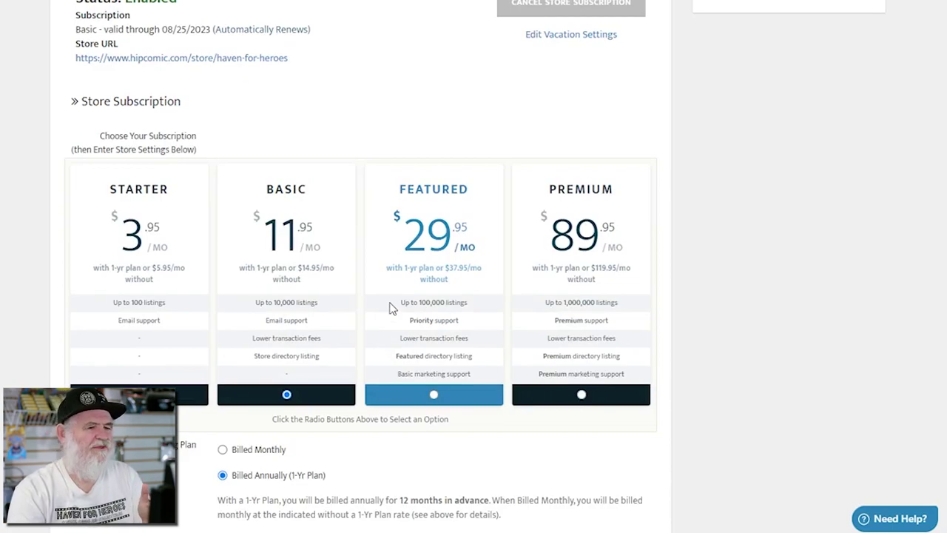
scroll(392, 307, up, 1)
scroll(392, 311, down, 1)
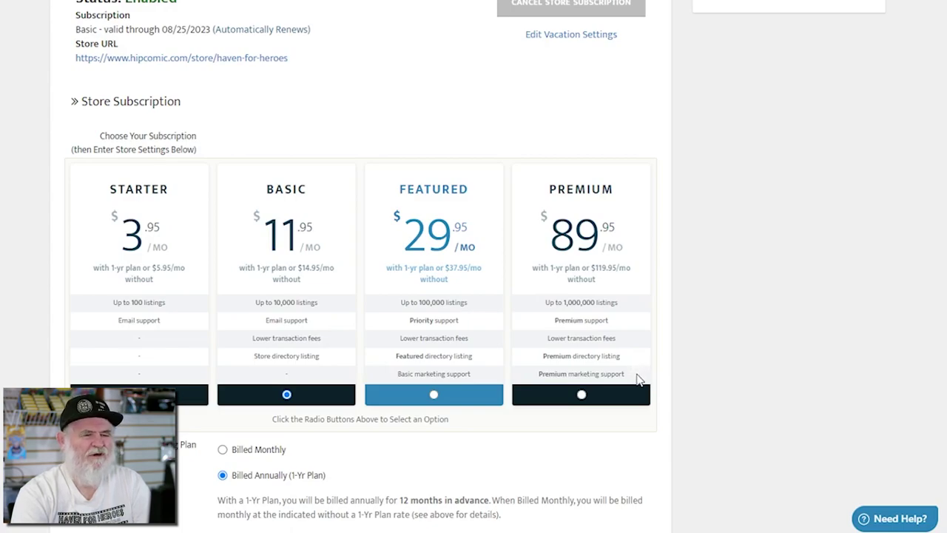
scroll(667, 345, down, 2)
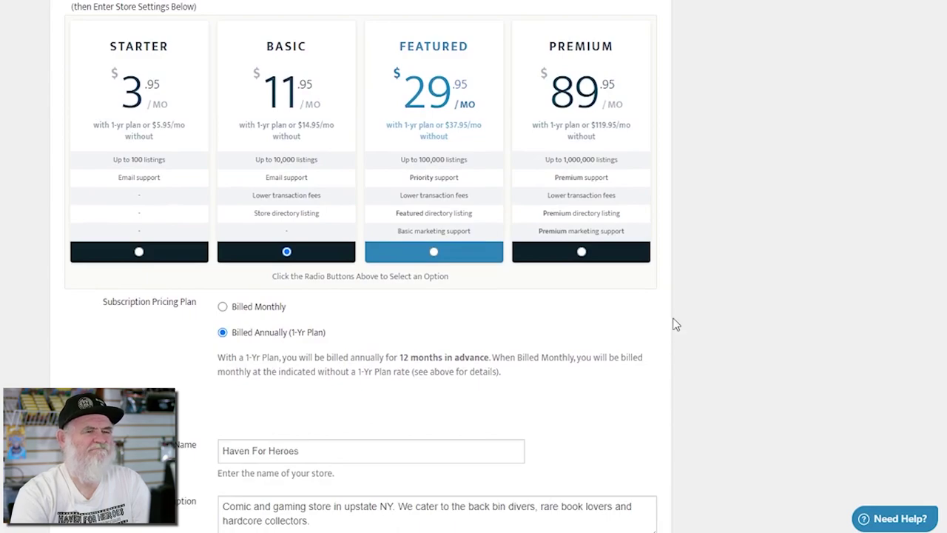
scroll(675, 323, up, 5)
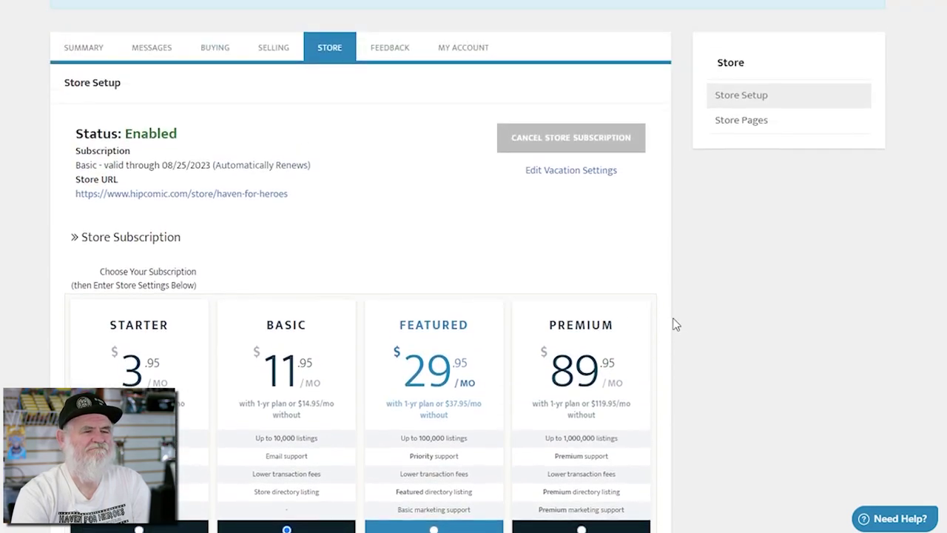
scroll(675, 323, down, 3)
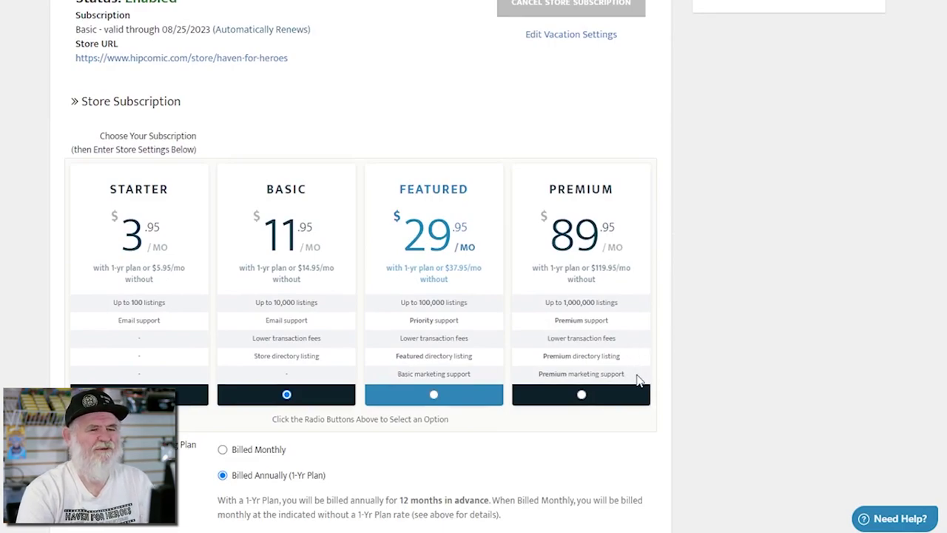
scroll(672, 370, down, 4)
scroll(626, 332, down, 2)
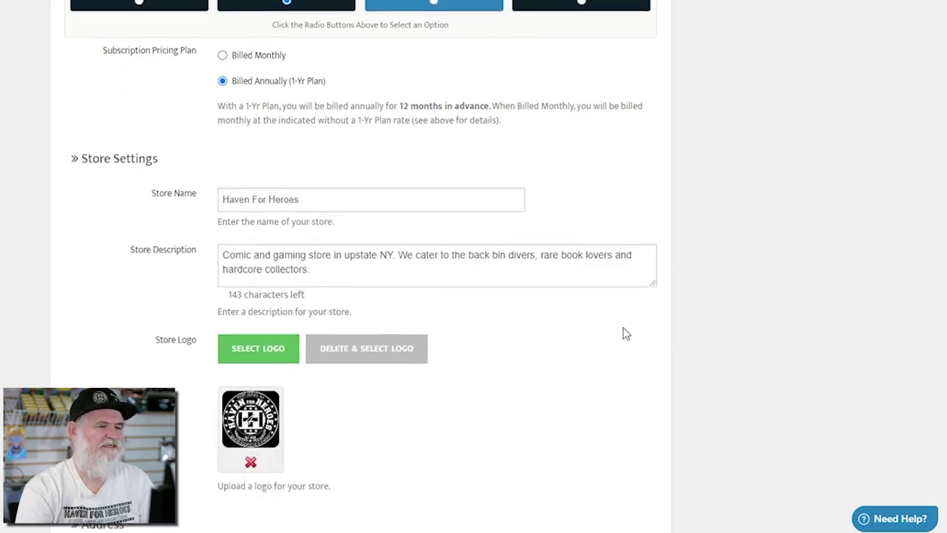
scroll(626, 332, up, 3)
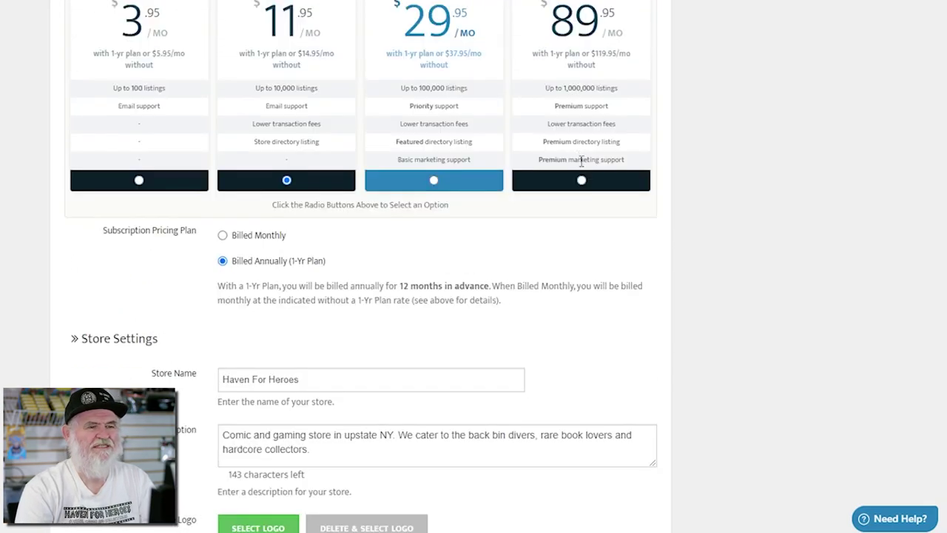
scroll(678, 297, up, 4)
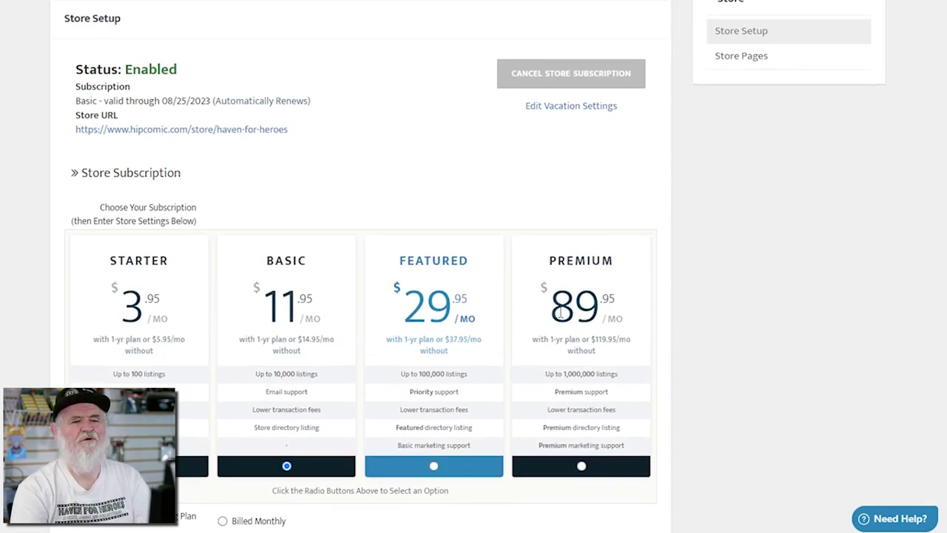
scroll(643, 293, down, 1)
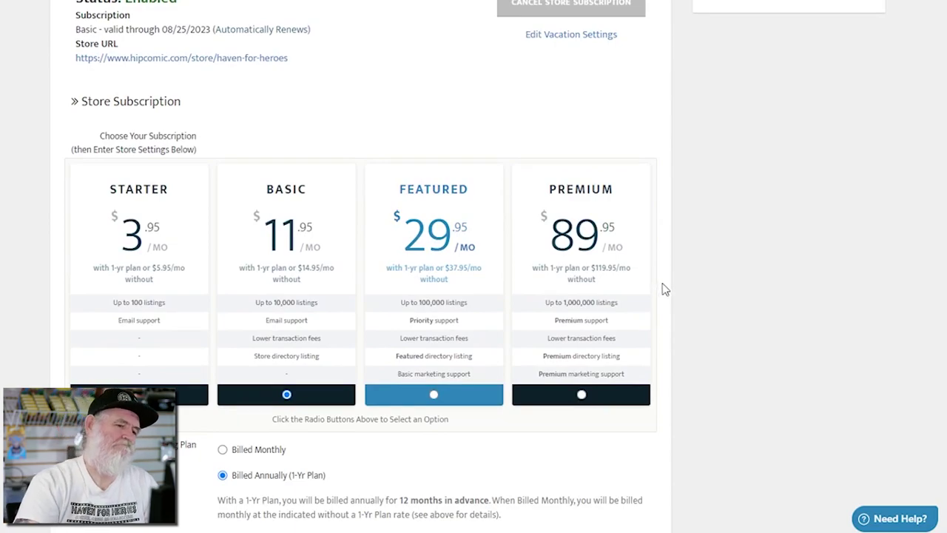
scroll(662, 289, up, 1)
scroll(662, 289, up, 1)
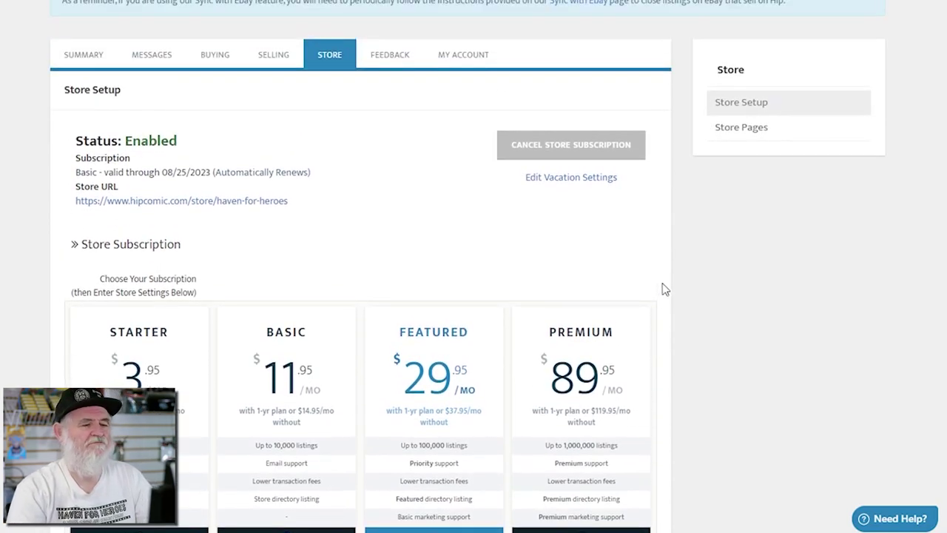
scroll(652, 279, down, 2)
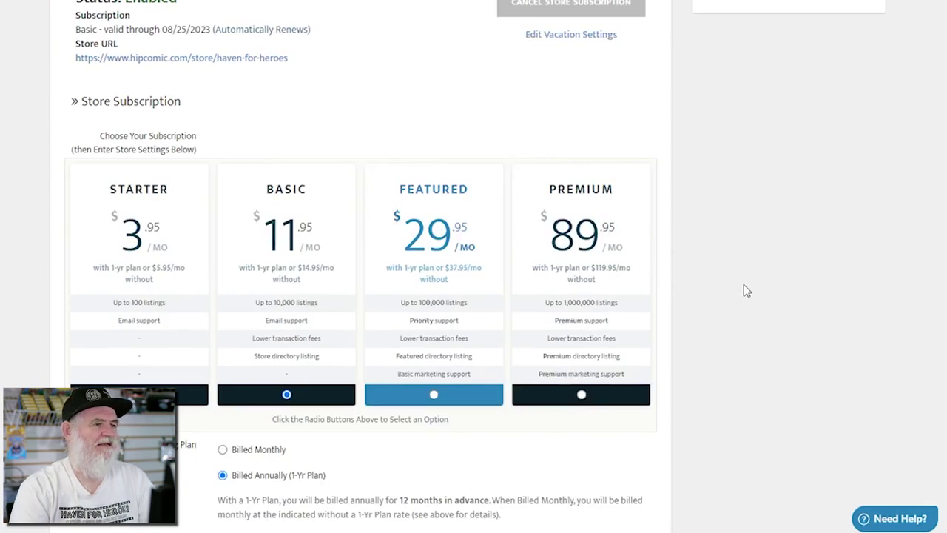
scroll(744, 287, up, 4)
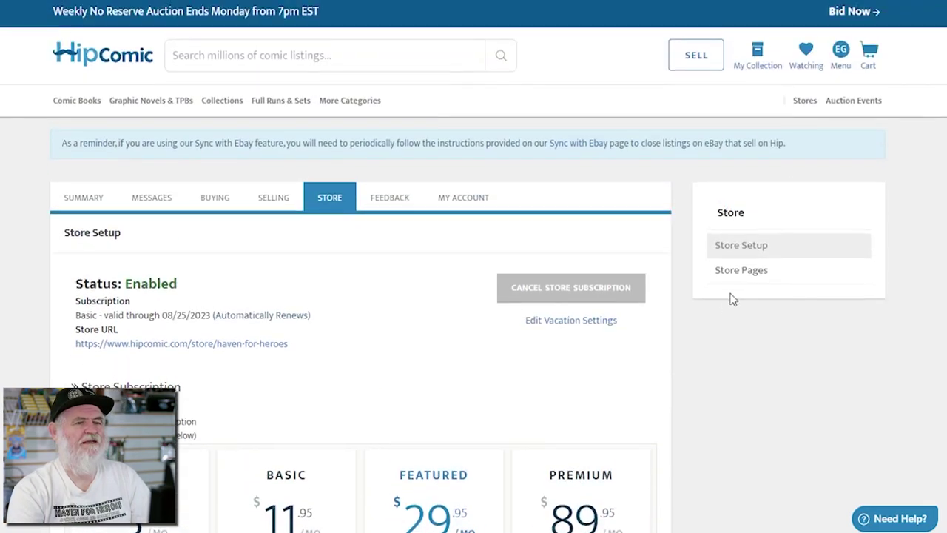